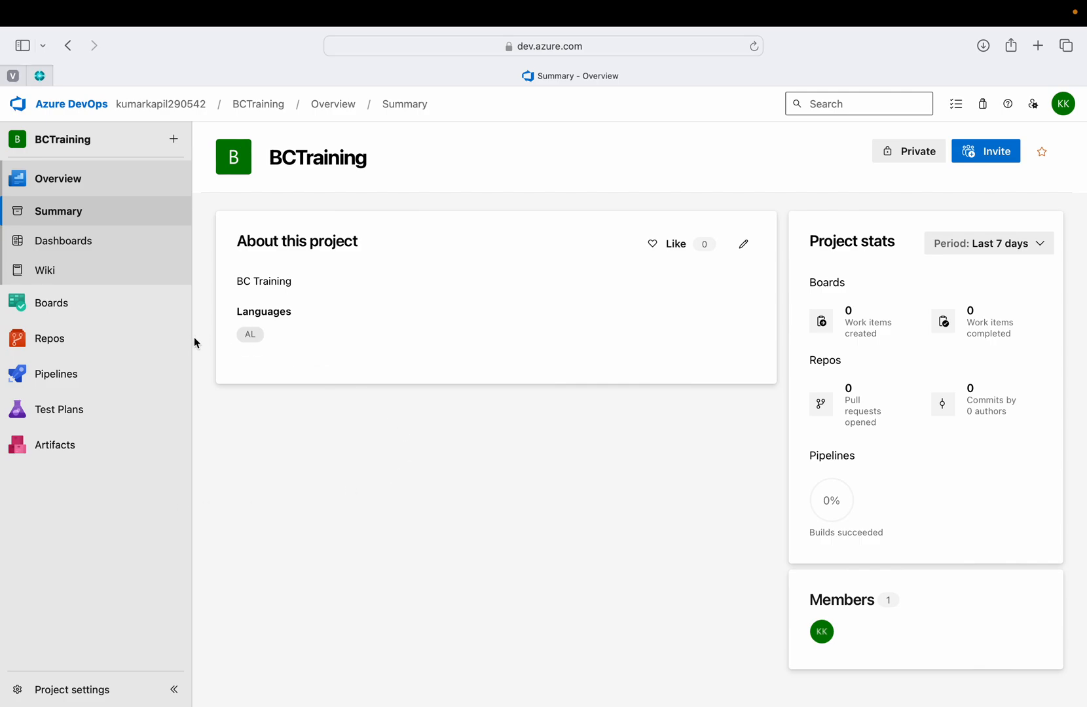
# Review the BCTraining project's repository list and view the HelloWorld.al file in the ClientTypeMgmt repository.
pyautogui.click(60, 343)
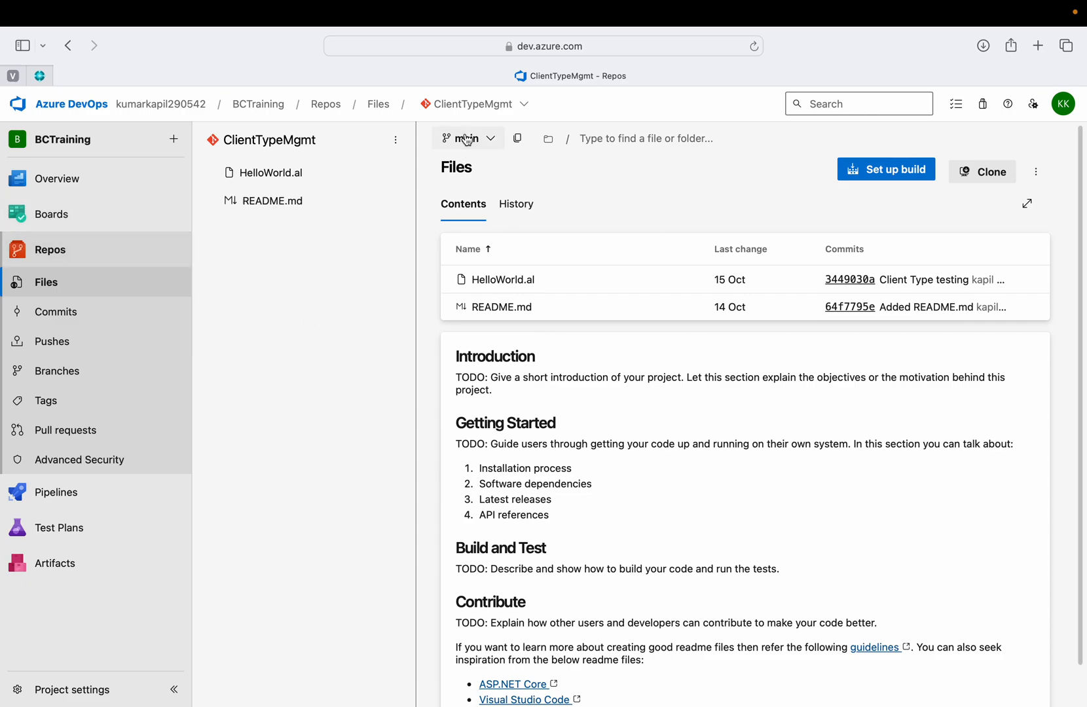
pyautogui.click(503, 117)
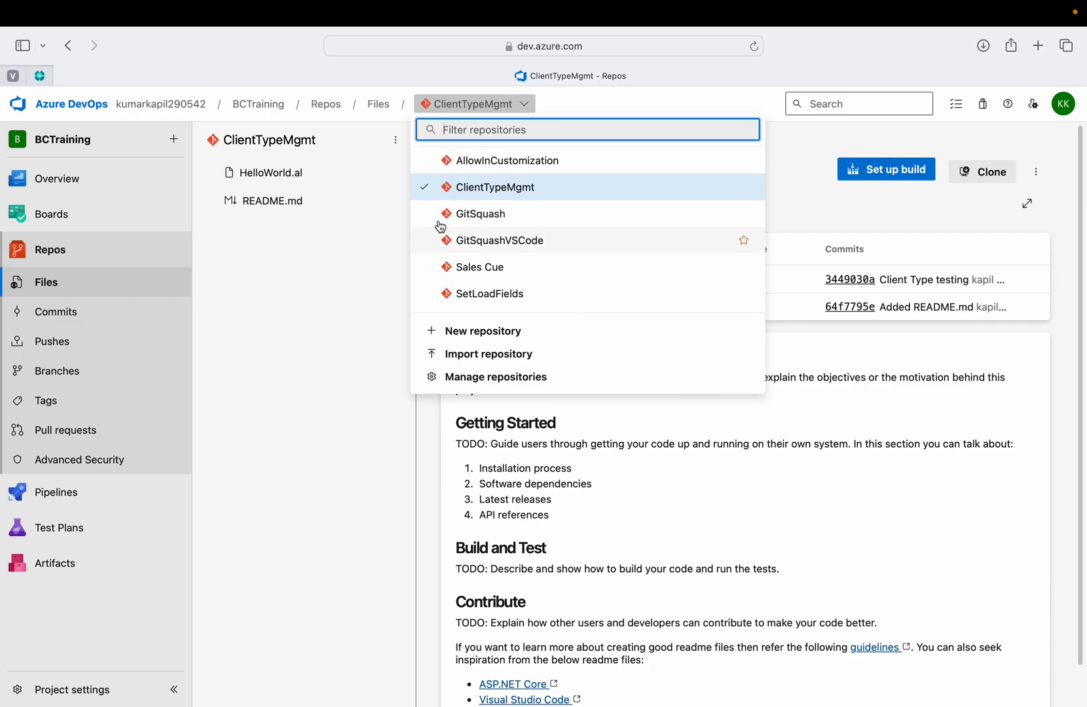
pyautogui.click(285, 176)
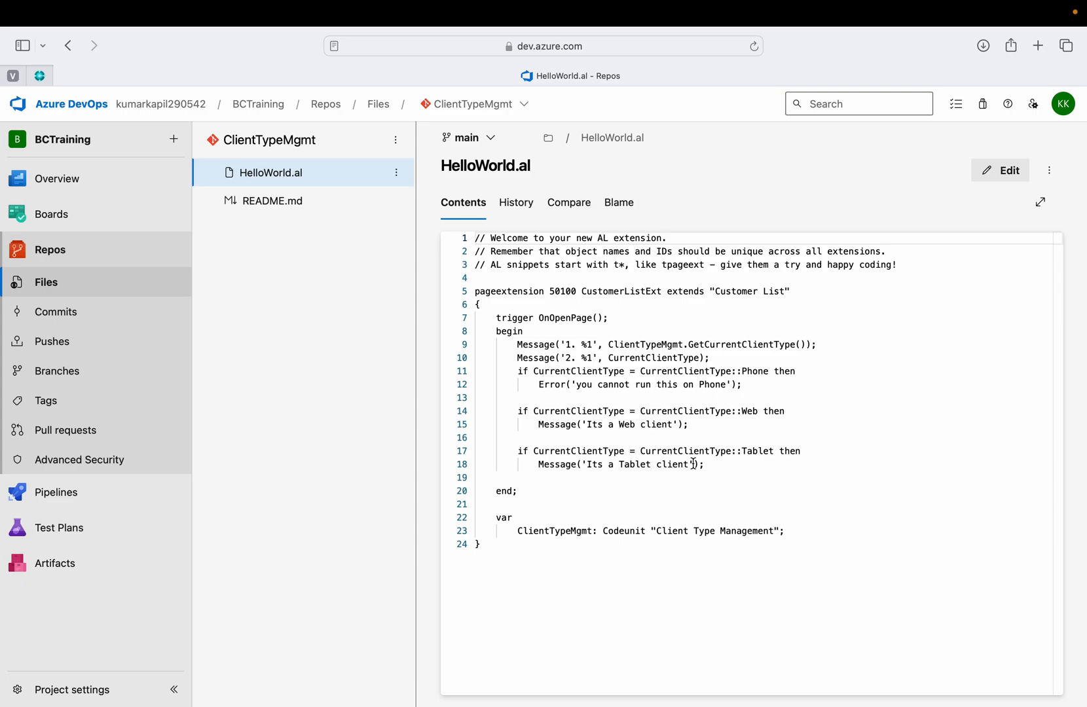
# View the project's pipelines, and open the agent pools page in the BCTraining project settings.
pyautogui.moveTo(95, 501)
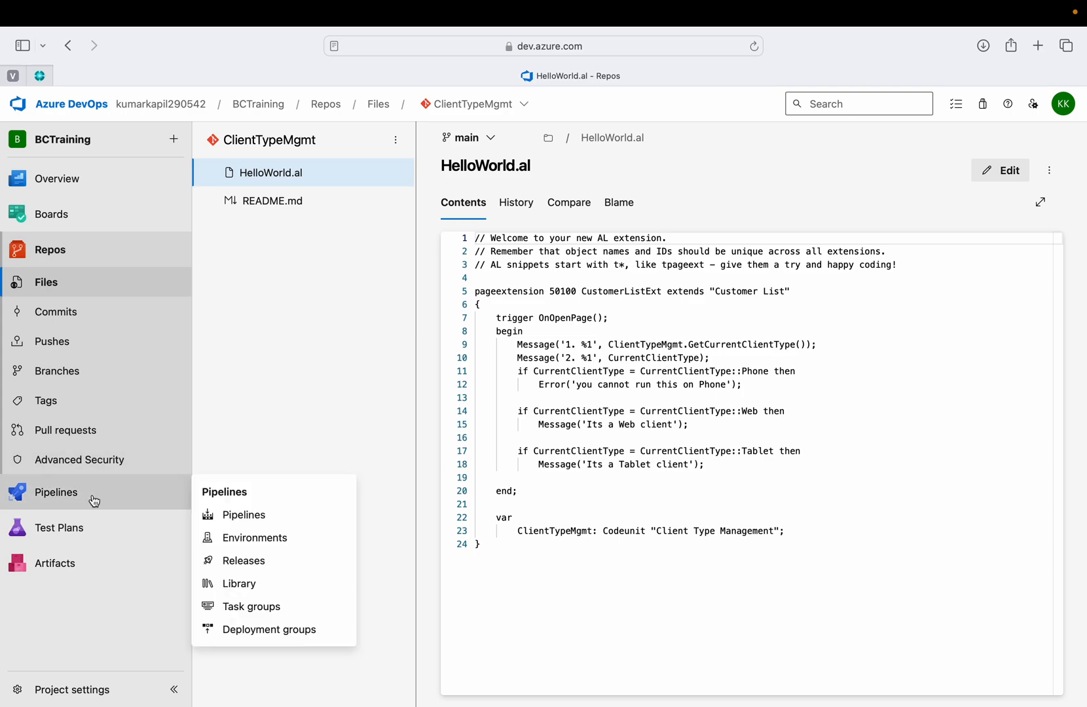
pyautogui.click(95, 501)
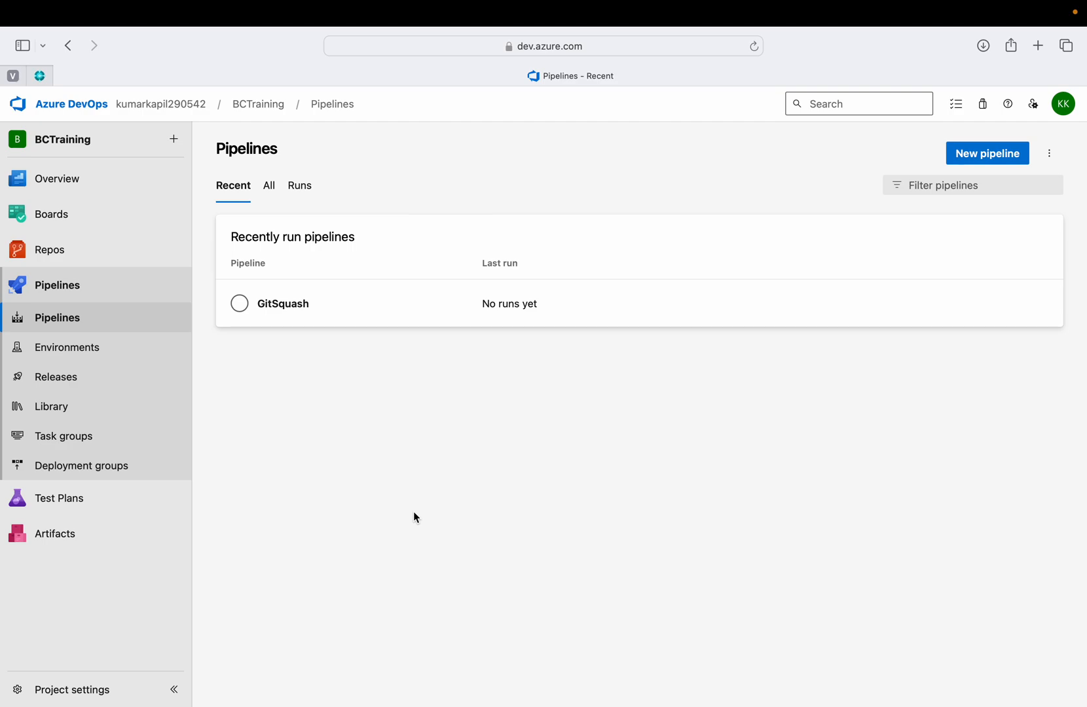
pyautogui.click(95, 693)
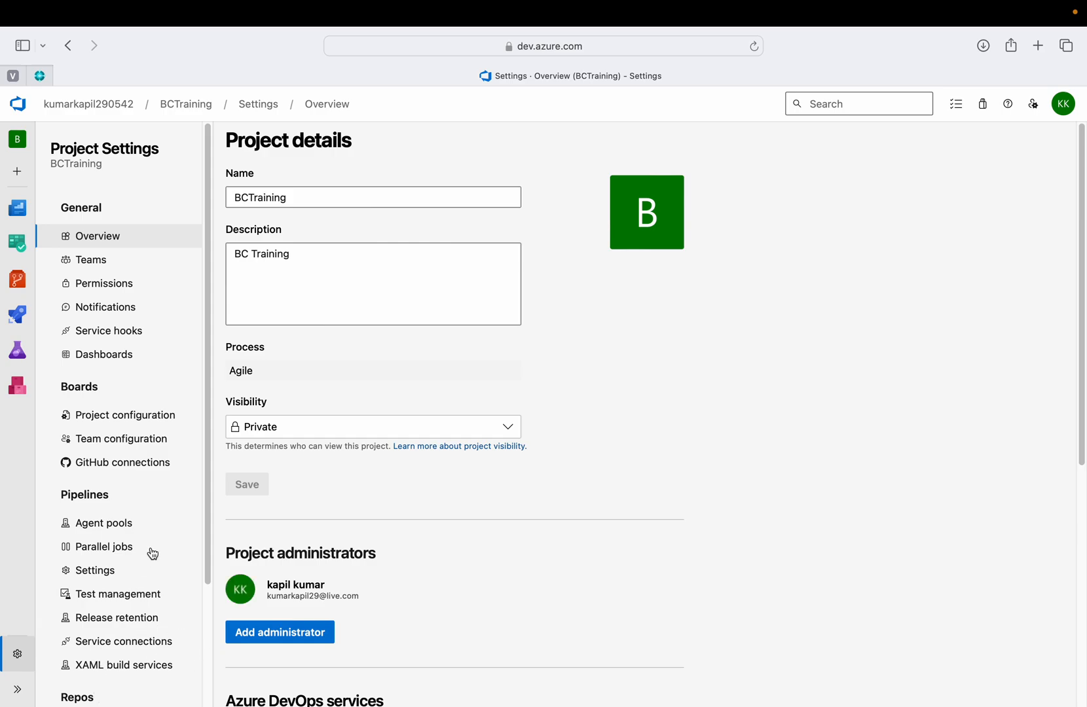
pyautogui.click(123, 529)
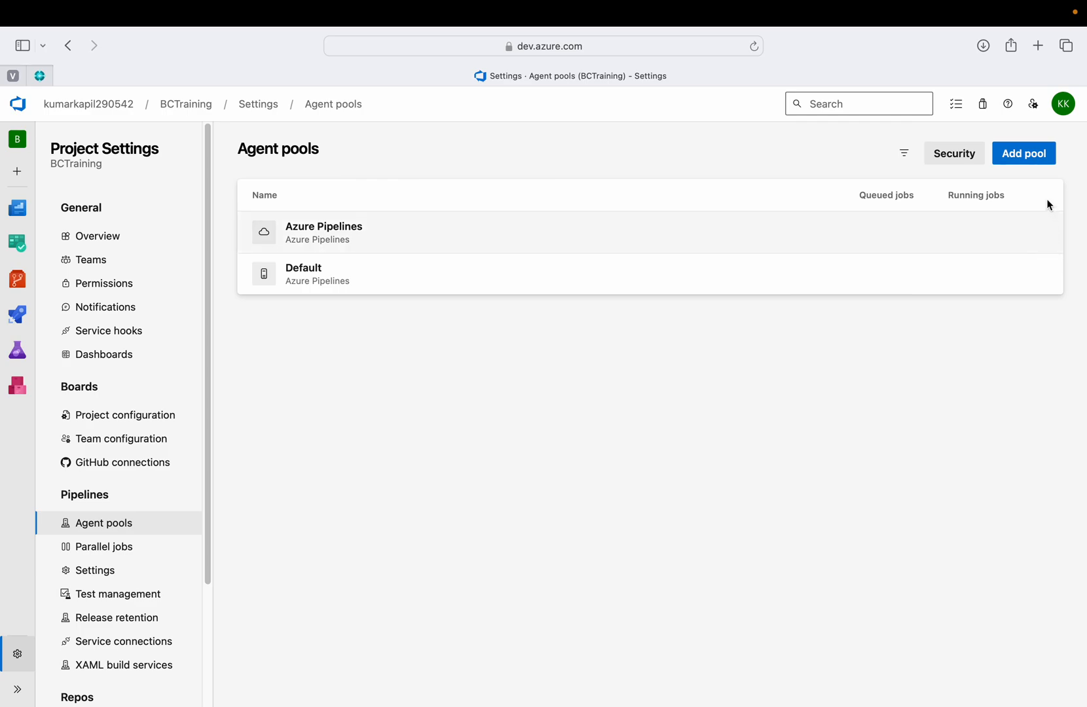
# Create a new self-hosted agent pool named Test with access permission granted to all pipelines.
pyautogui.click(1025, 159)
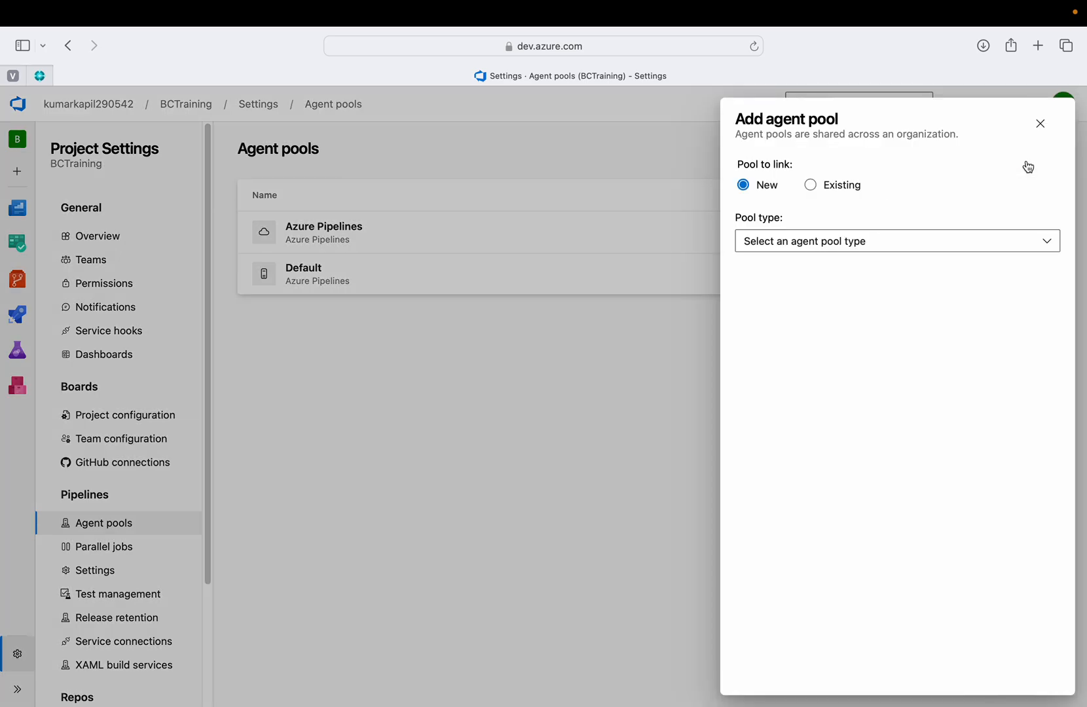
pyautogui.click(930, 254)
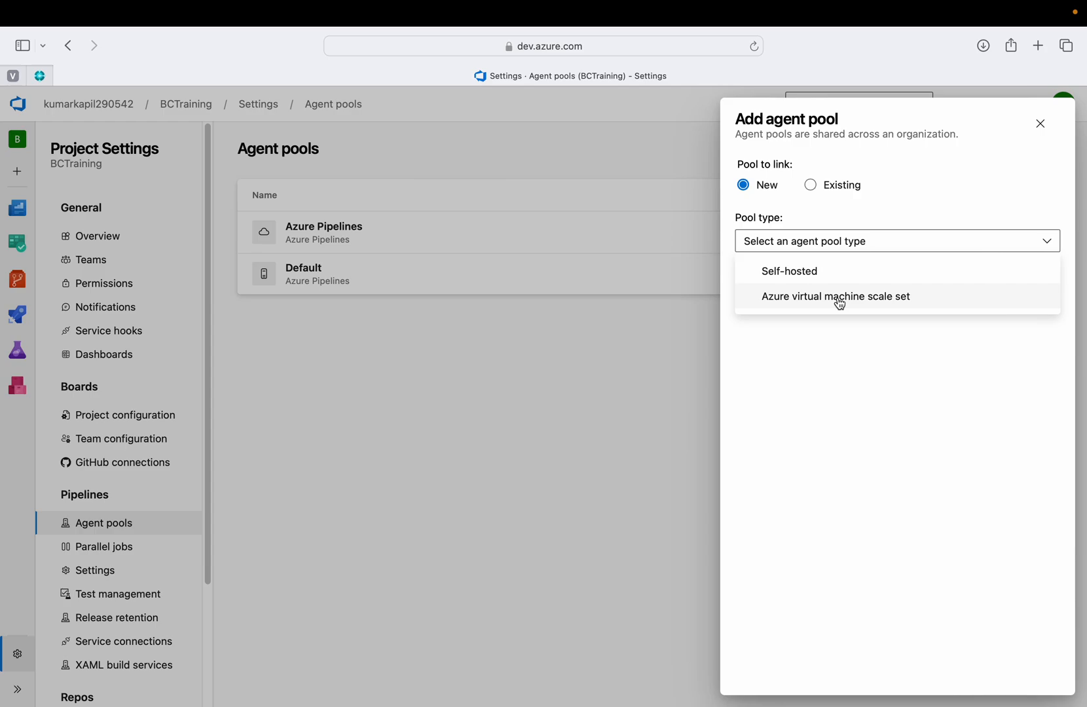
pyautogui.click(808, 274)
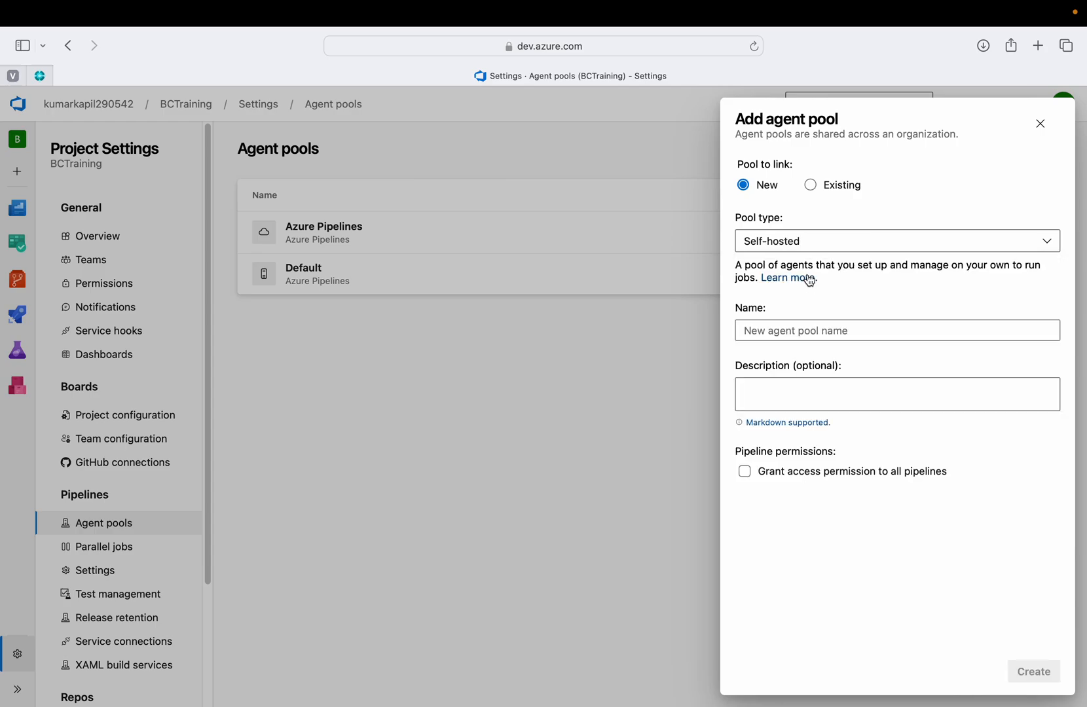
pyautogui.click(816, 333)
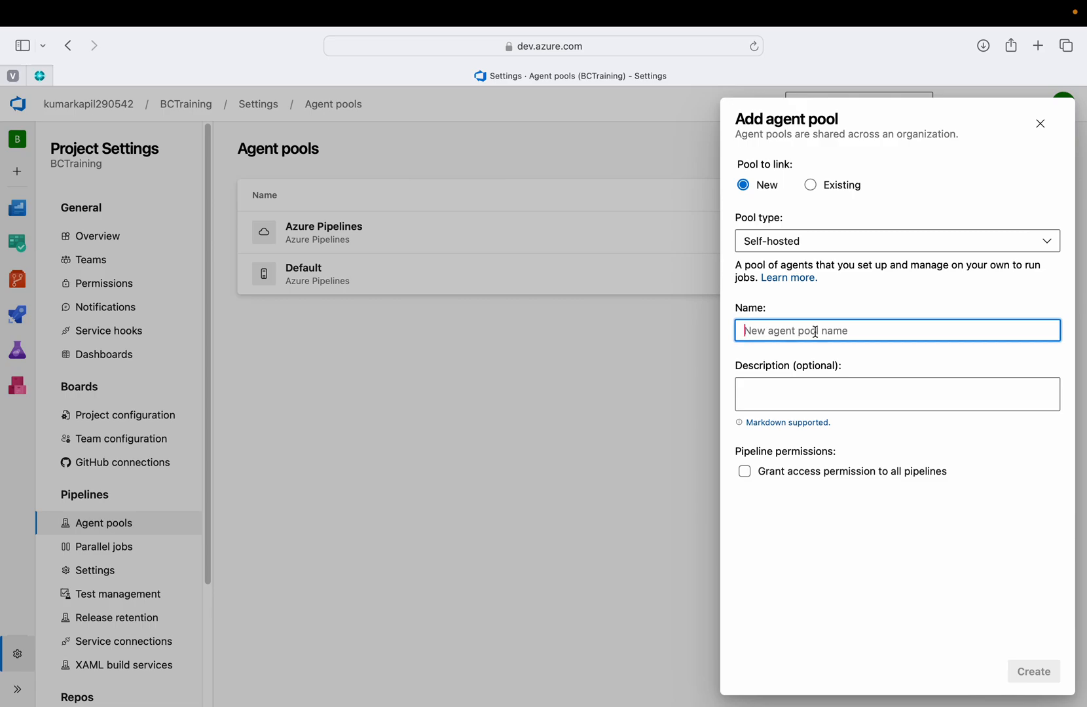
pyautogui.write('Test')
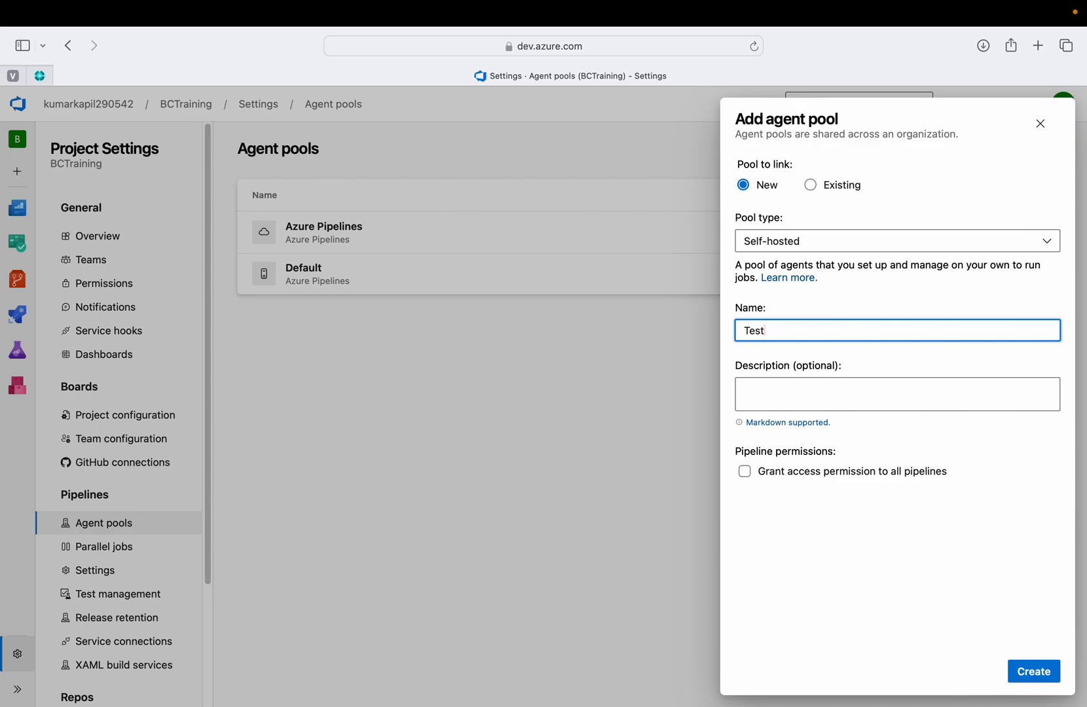
pyautogui.click(903, 483)
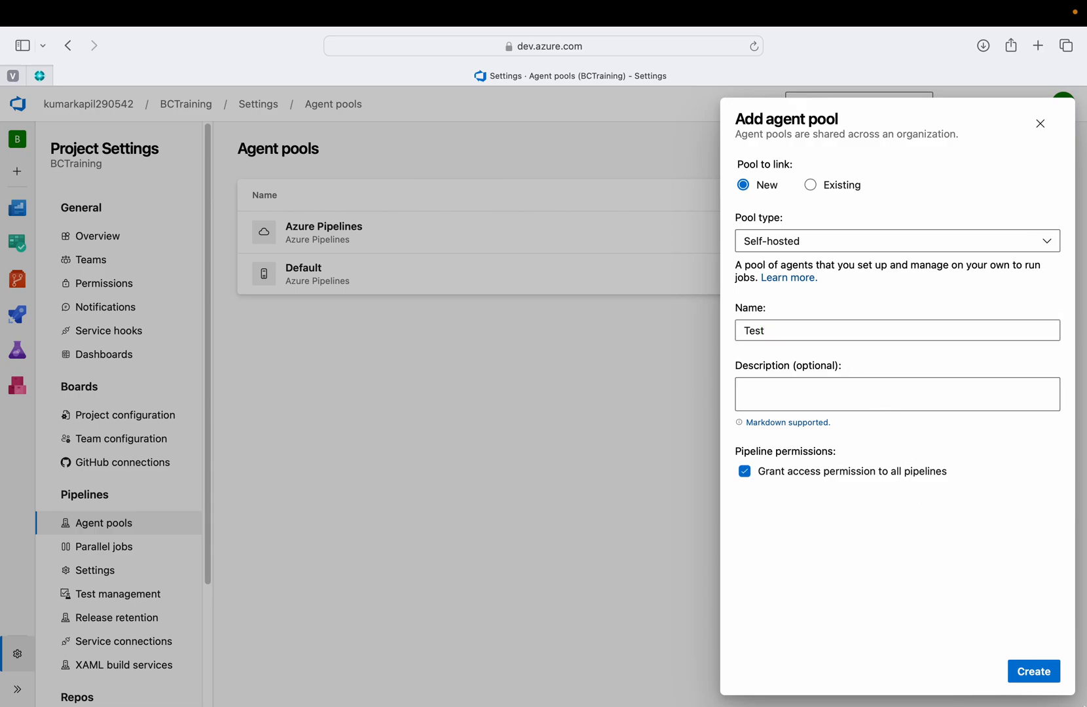
pyautogui.click(1044, 672)
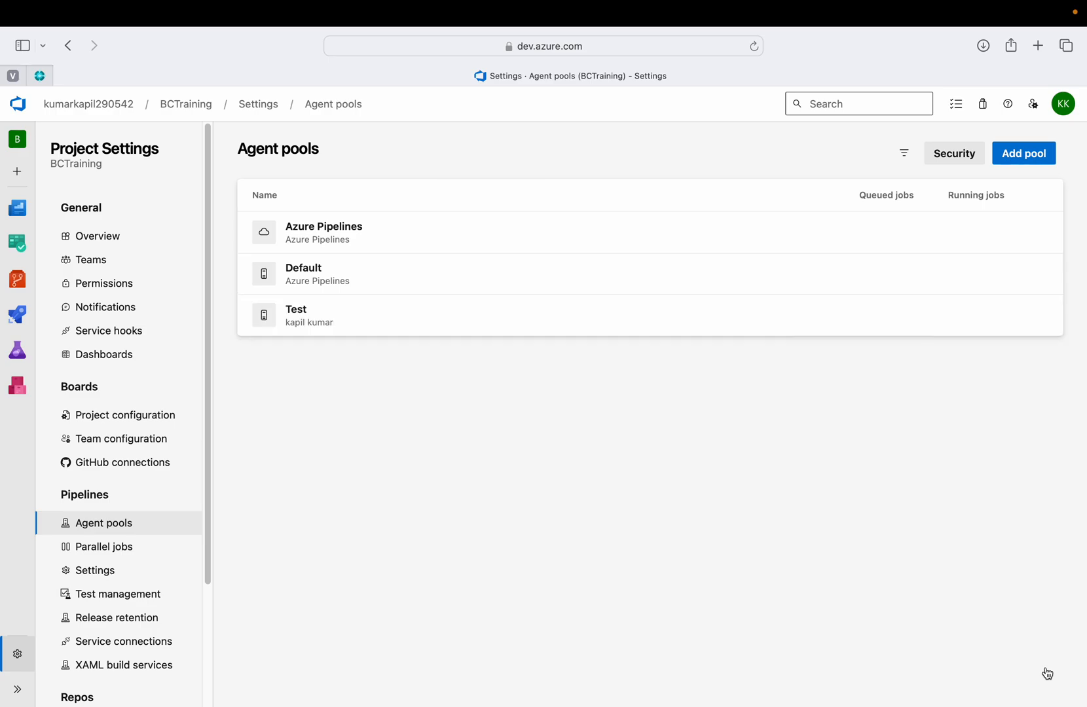
# Open the Test pool's agents and view the macOS and Windows setup instructions for a new agent.
pyautogui.click(302, 321)
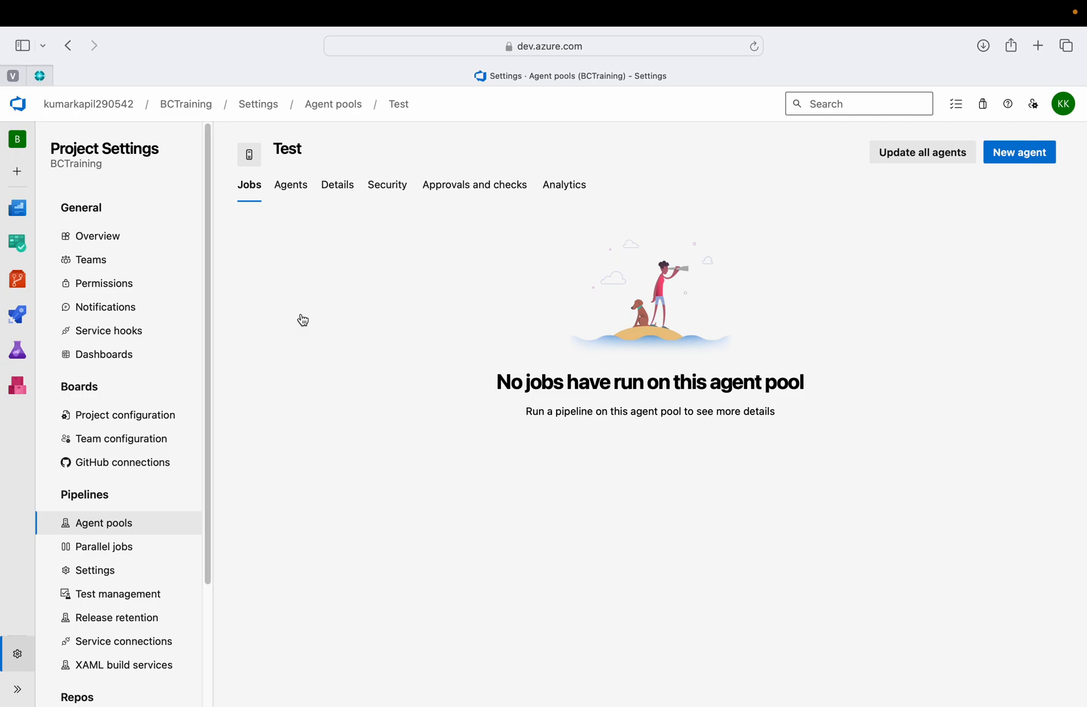
pyautogui.click(301, 195)
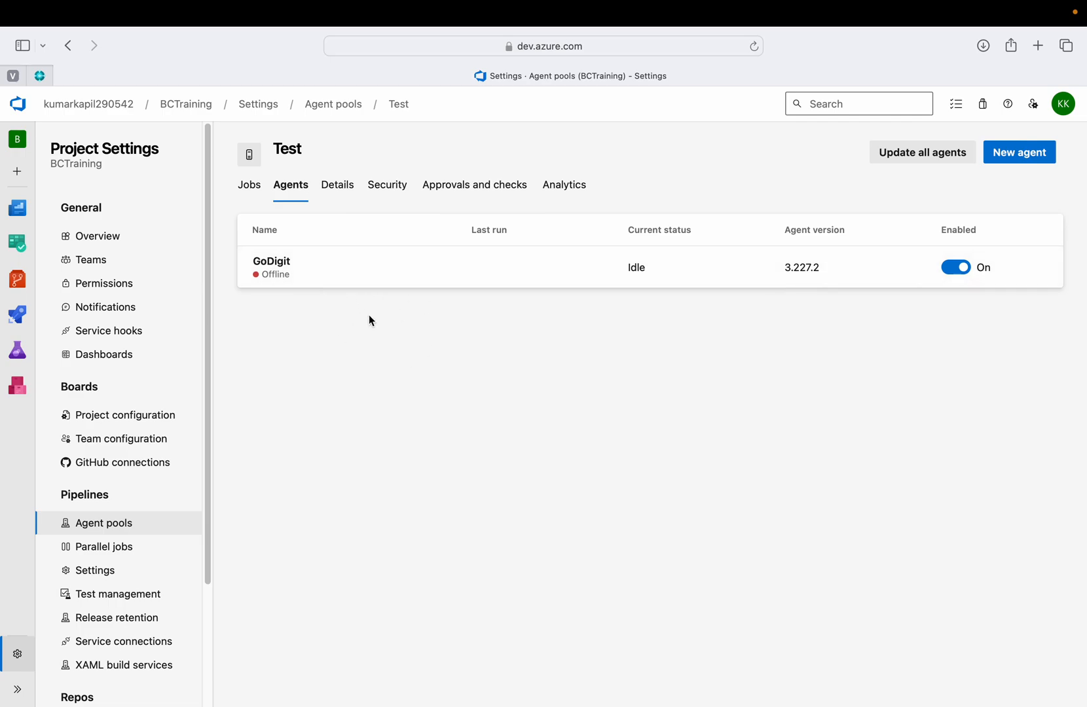
pyautogui.click(1027, 164)
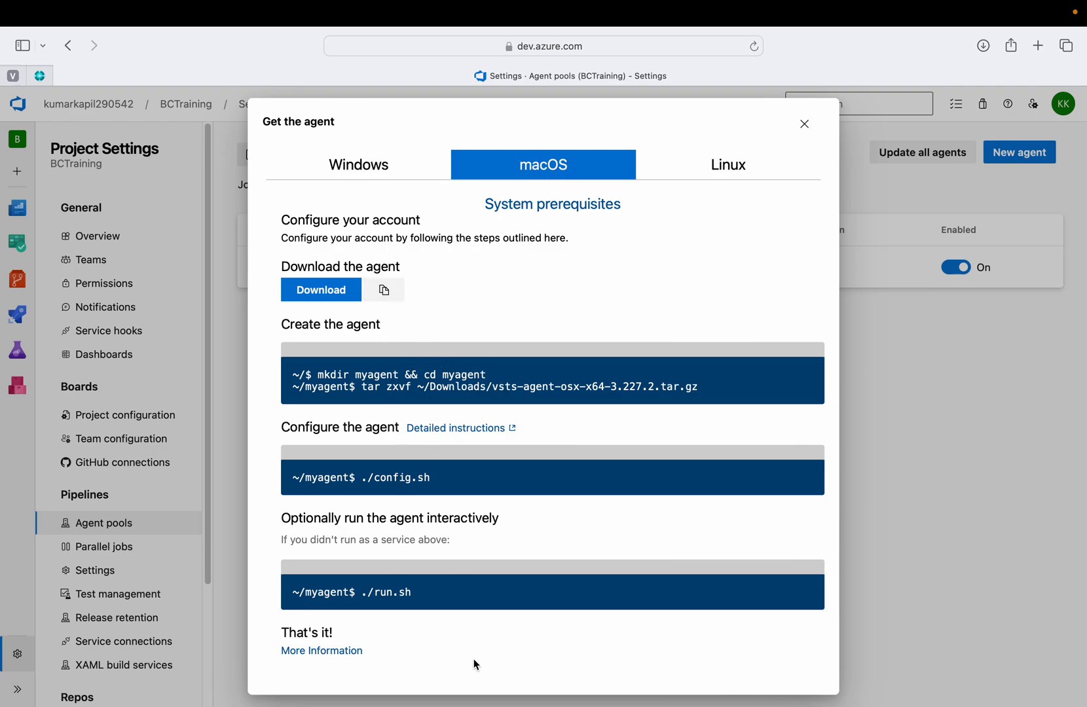
pyautogui.click(373, 178)
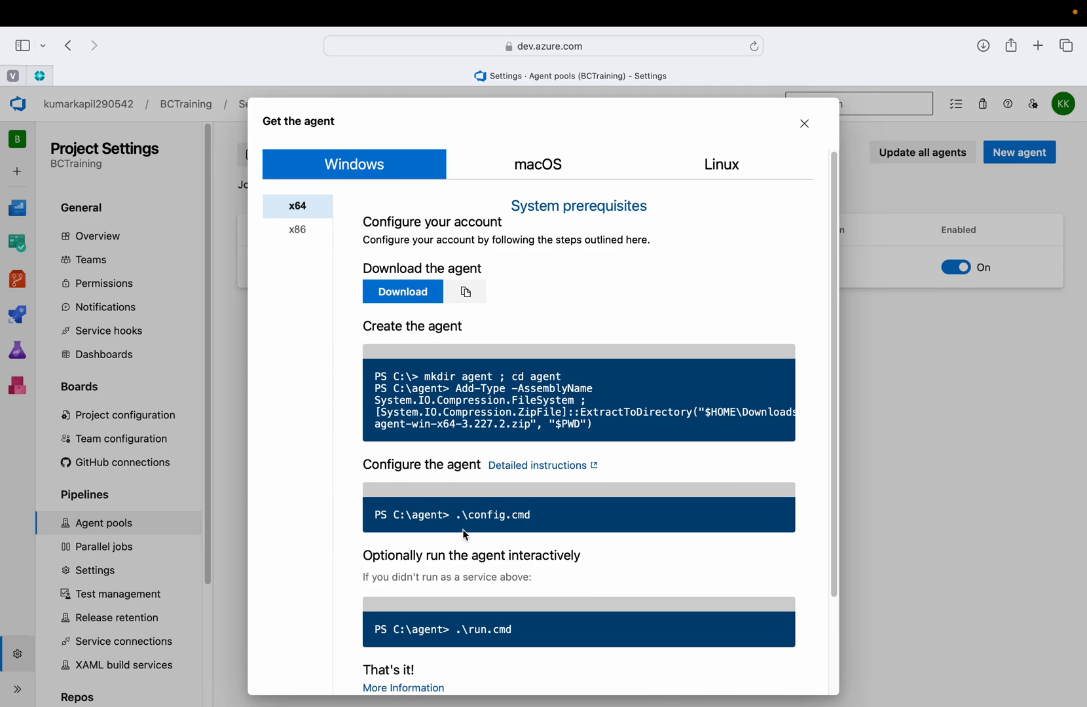
# Switch to the Windows machine's Edge browser and download the Windows x64 agent package for the Test pool.
pyautogui.hotkey('ctrl', 'Right')
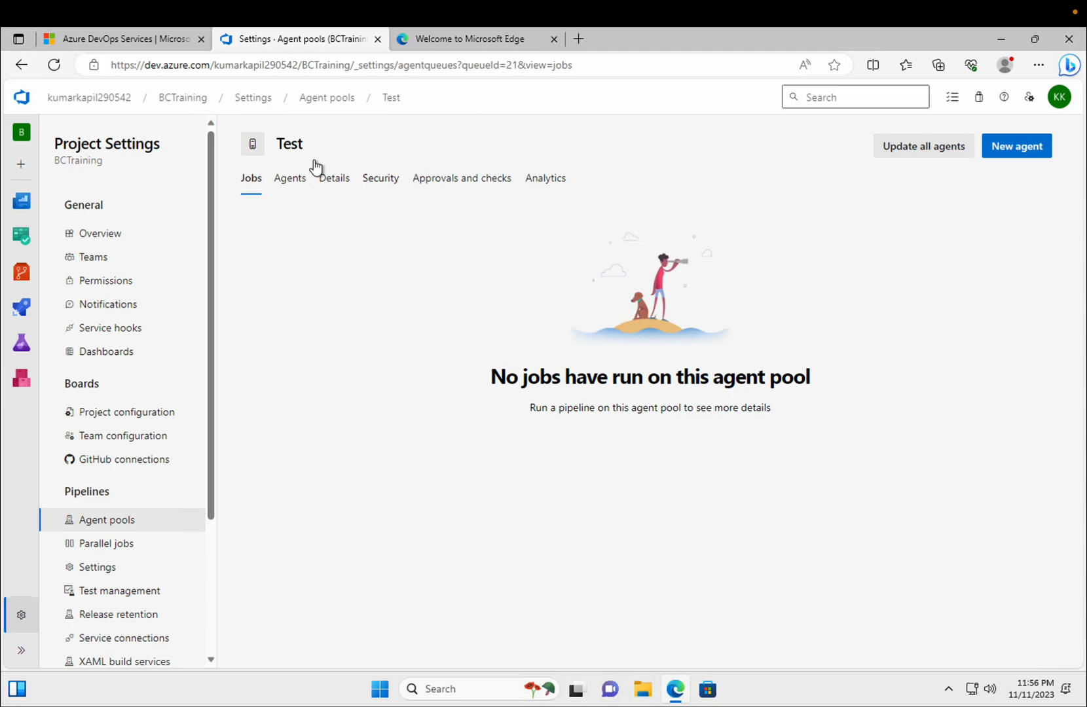
pyautogui.click(1011, 155)
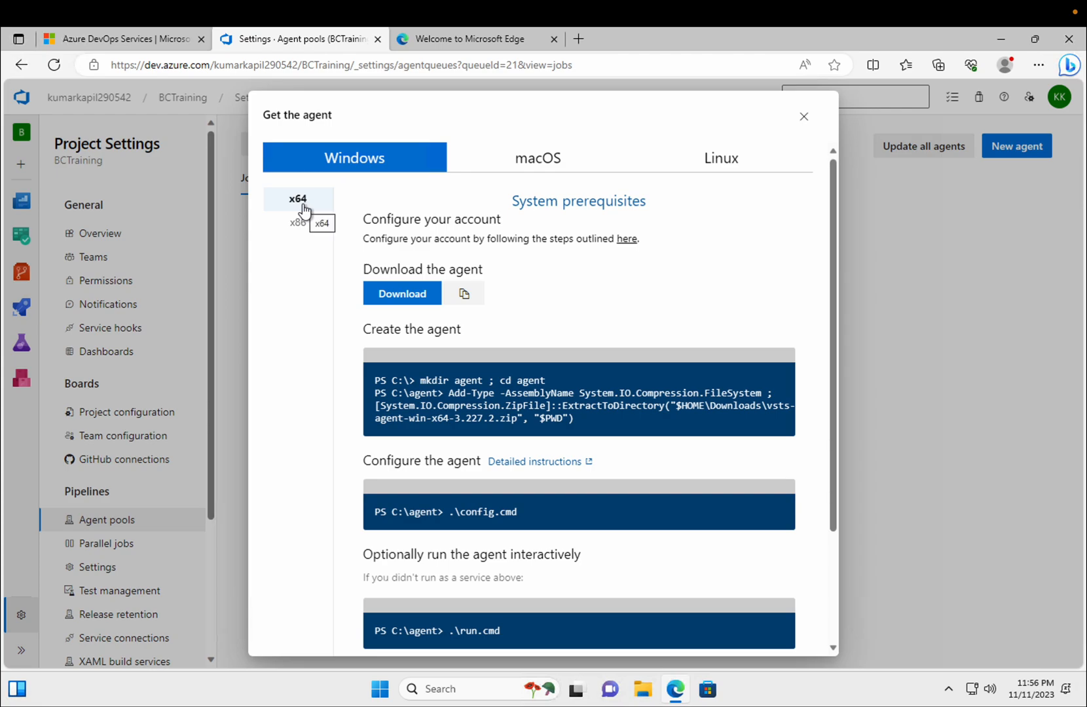
pyautogui.click(422, 299)
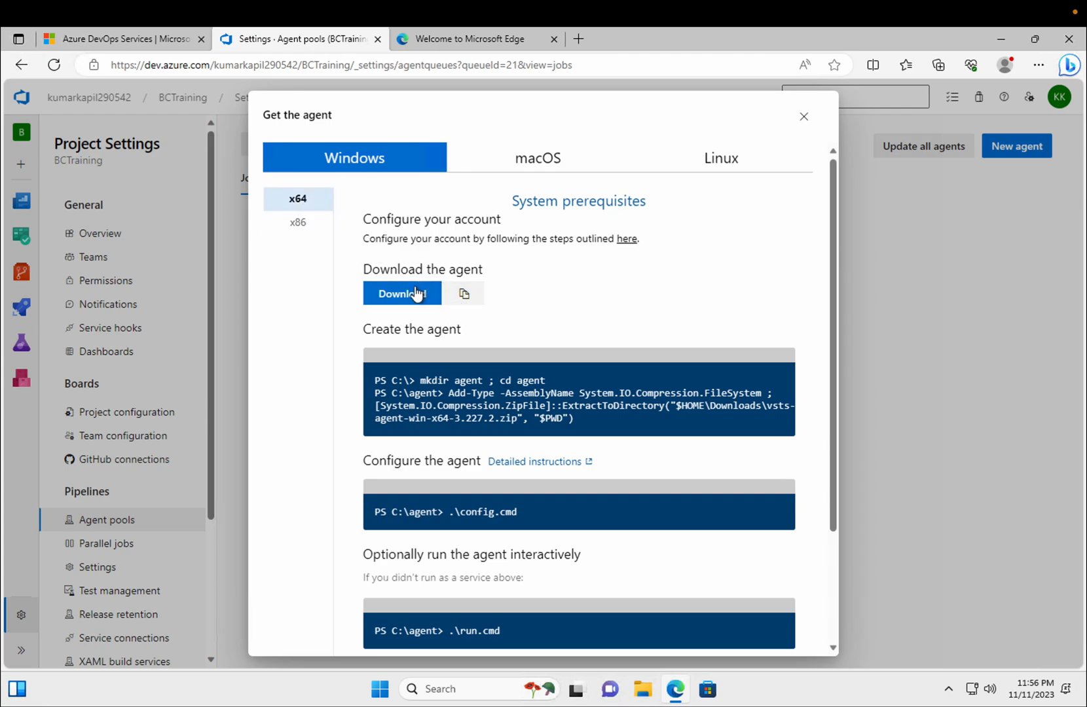
pyautogui.click(413, 296)
pyautogui.click(413, 296)
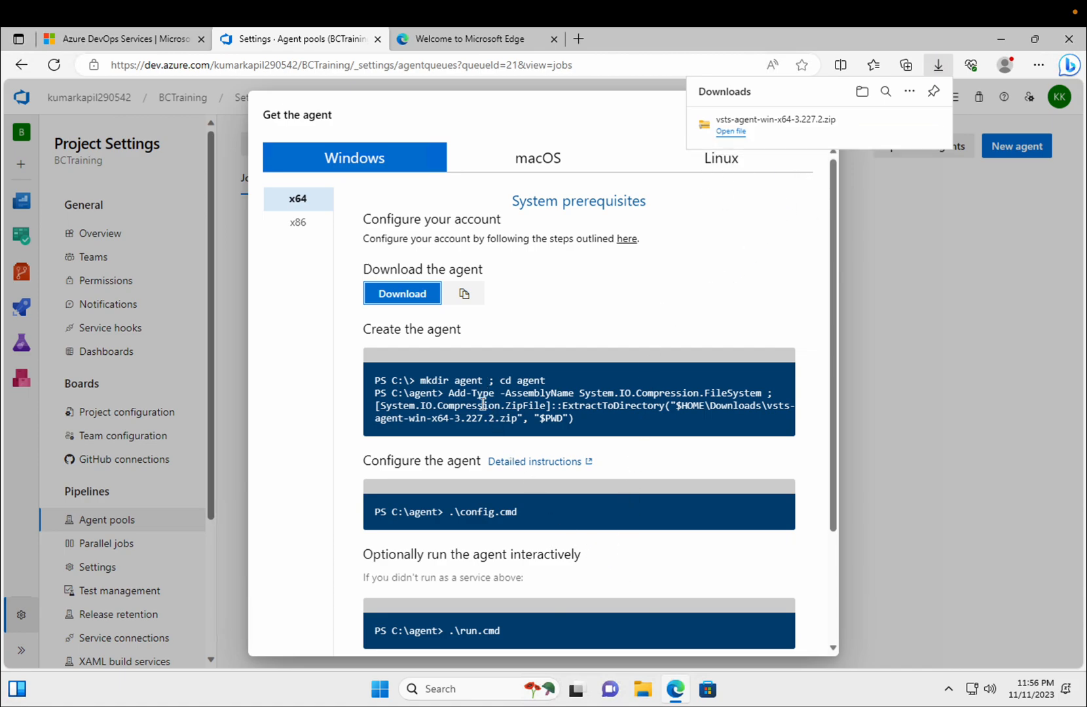
# Find Windows PowerShell on the Windows machine and start it as administrator.
pyautogui.click(459, 687)
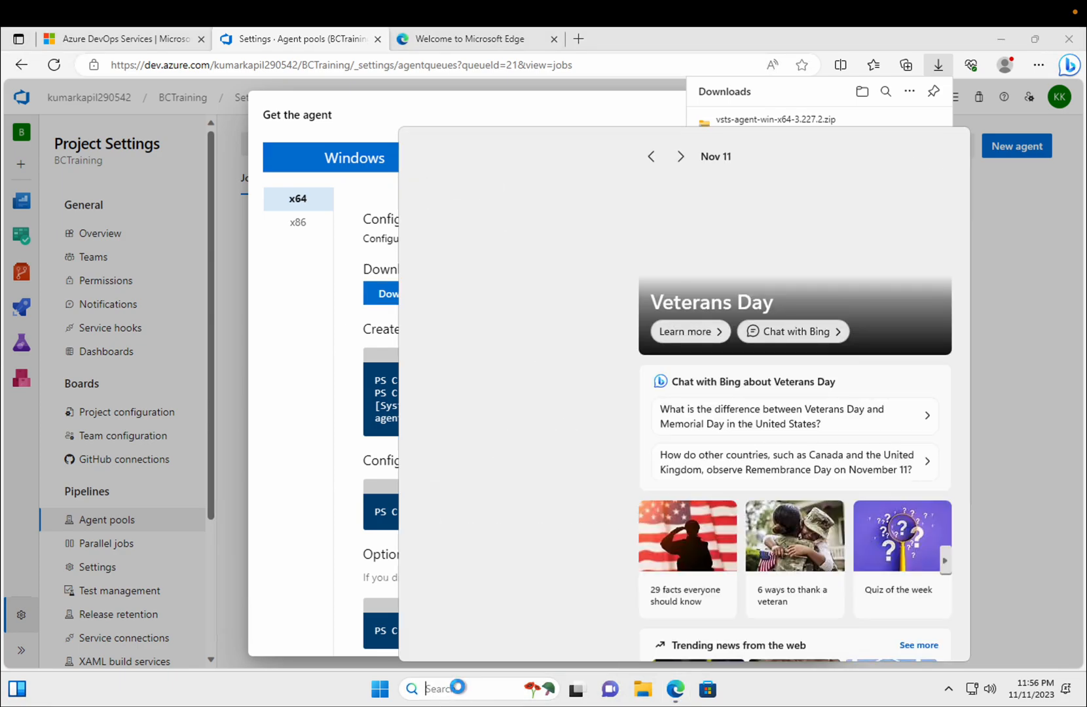
pyautogui.write('powershell')
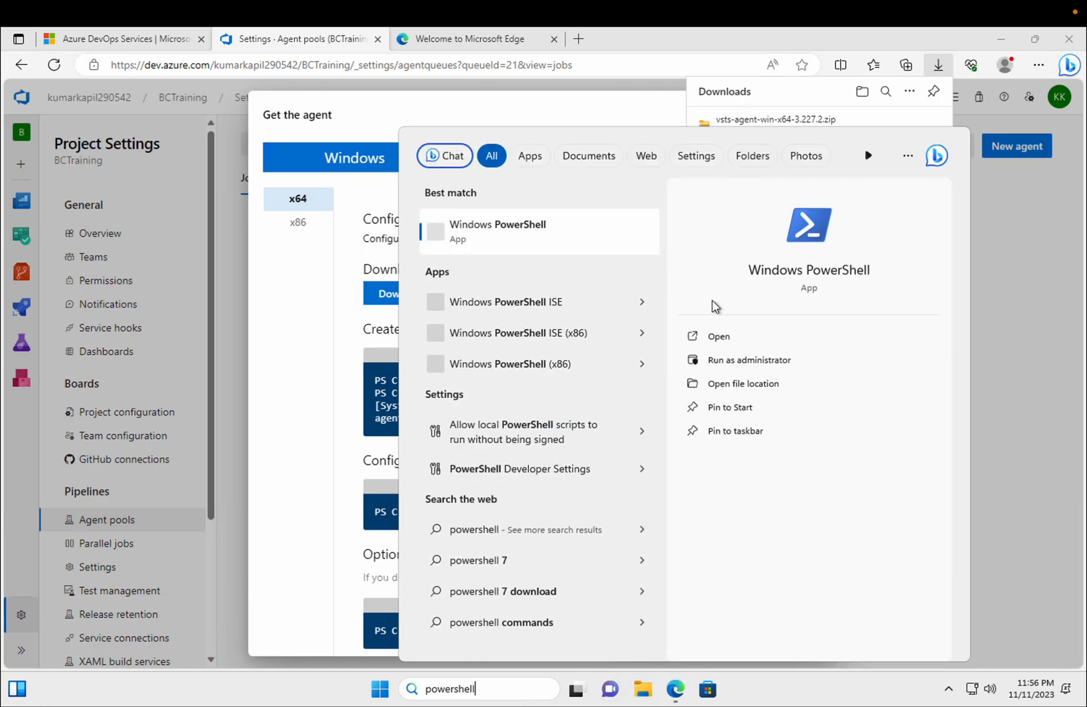
pyautogui.click(727, 361)
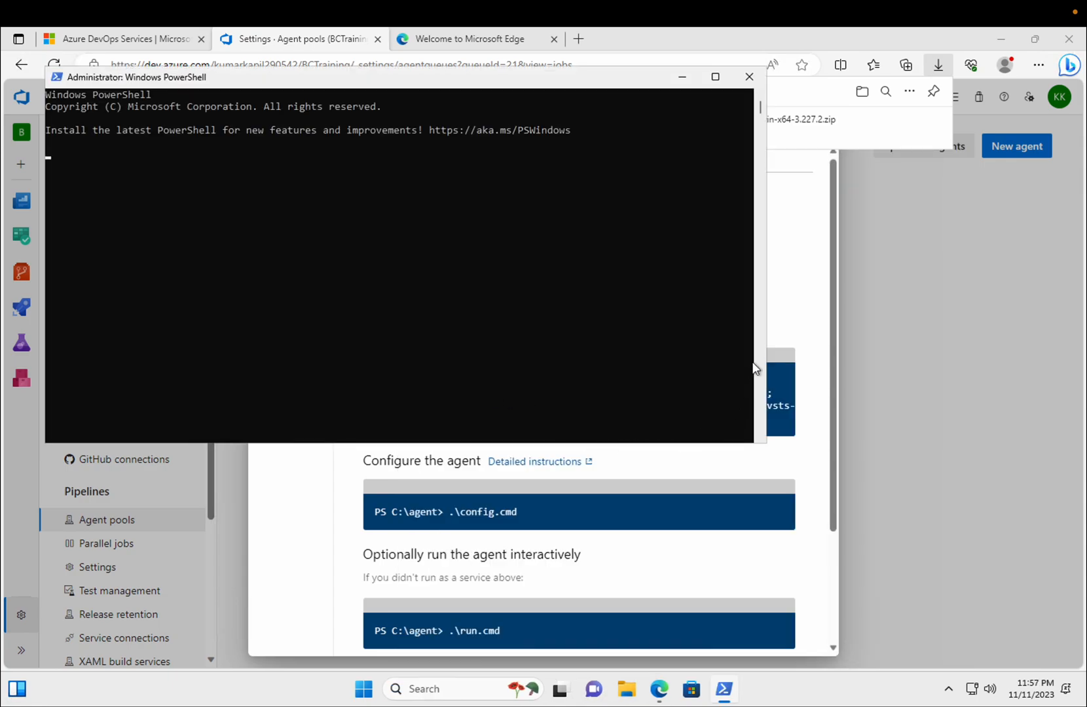
# Copy "mkdir agent ; cd agent" from the agent setup instructions and run it in PowerShell from the root of the C: drive.
pyautogui.click(802, 322)
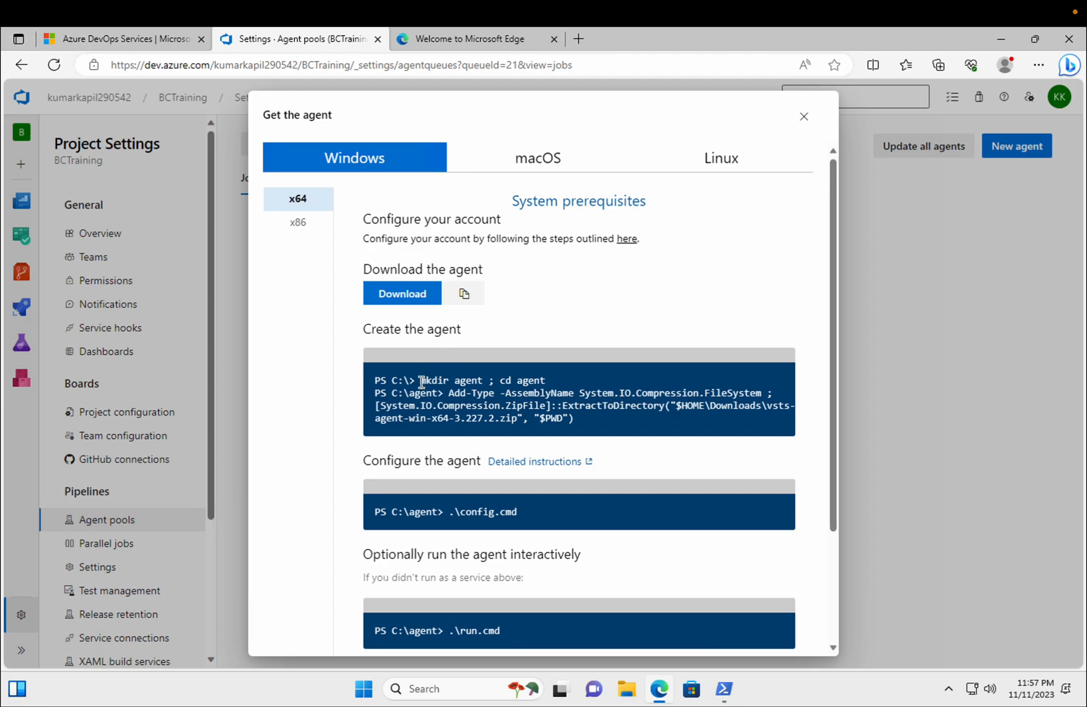
pyautogui.moveTo(420, 381); pyautogui.dragTo(545, 381)
pyautogui.rightClick(533, 385)
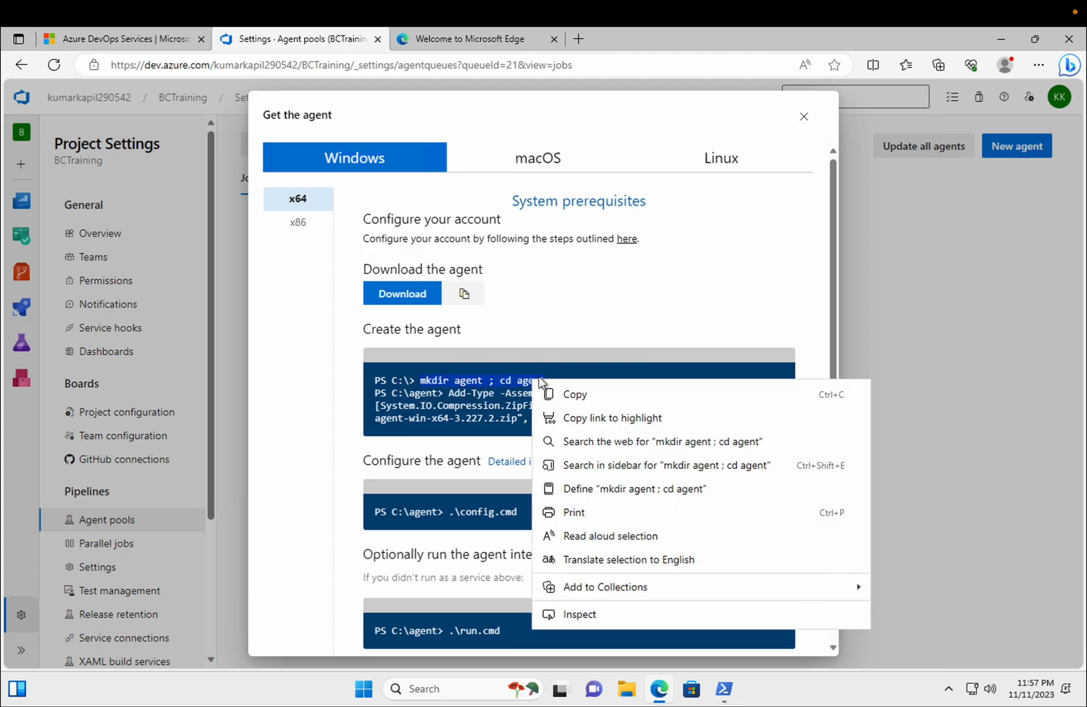
pyautogui.click(565, 394)
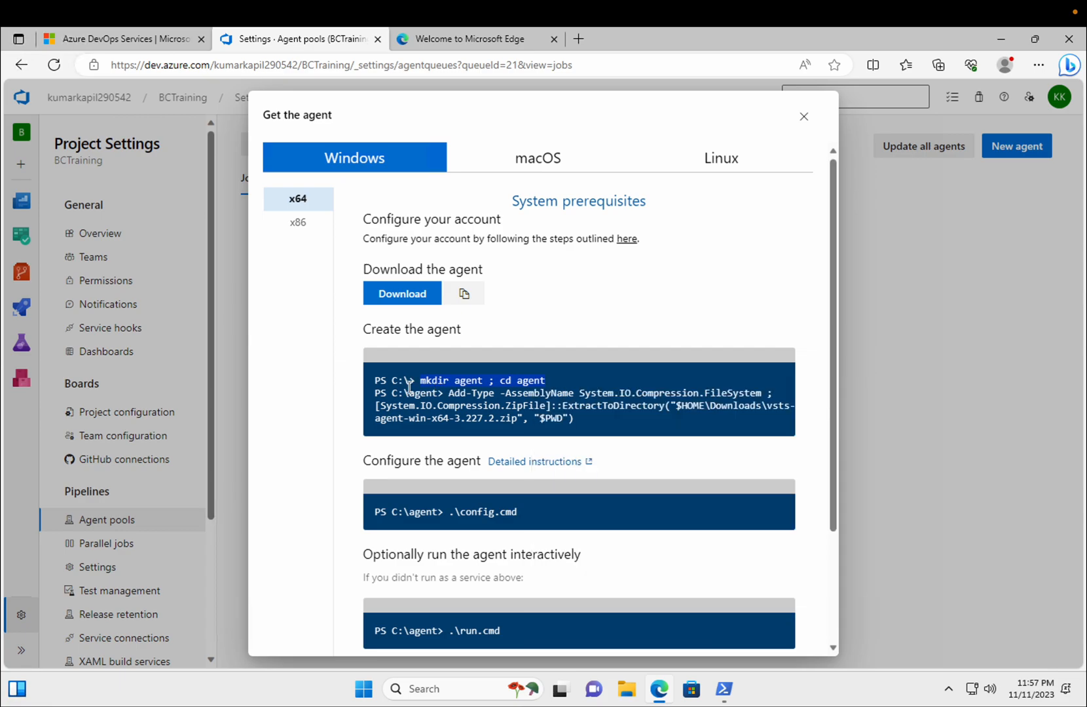
pyautogui.click(723, 688)
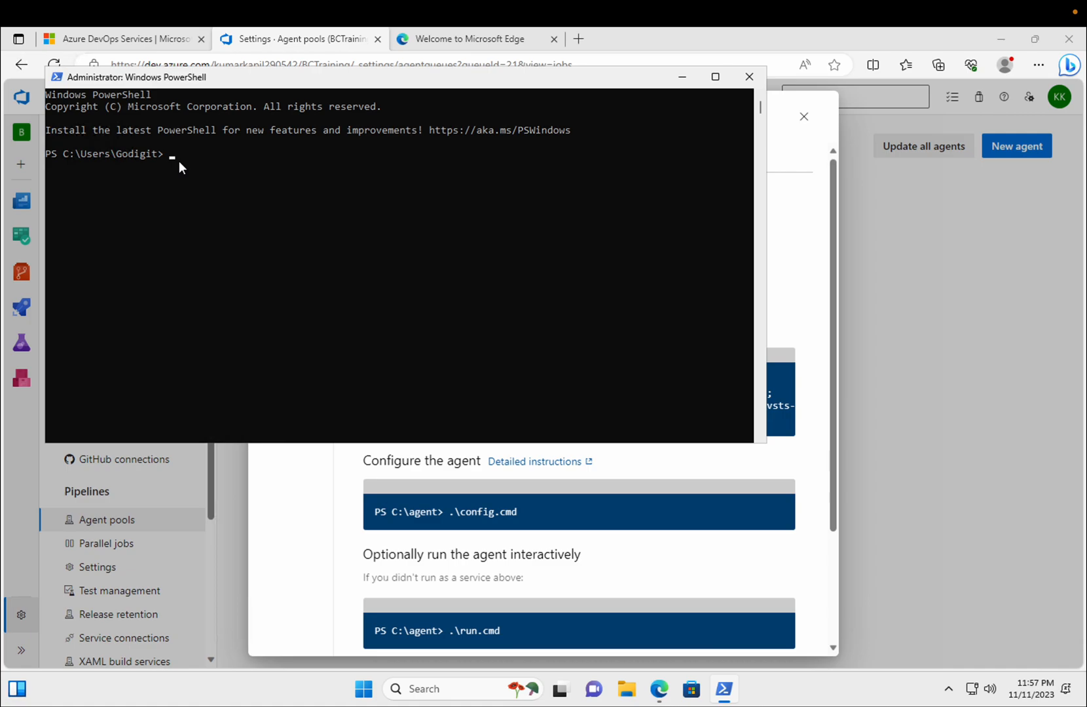
pyautogui.write('cd\\')
pyautogui.press('Return')
pyautogui.hotkey('ctrl', 'v')
pyautogui.press('Return')
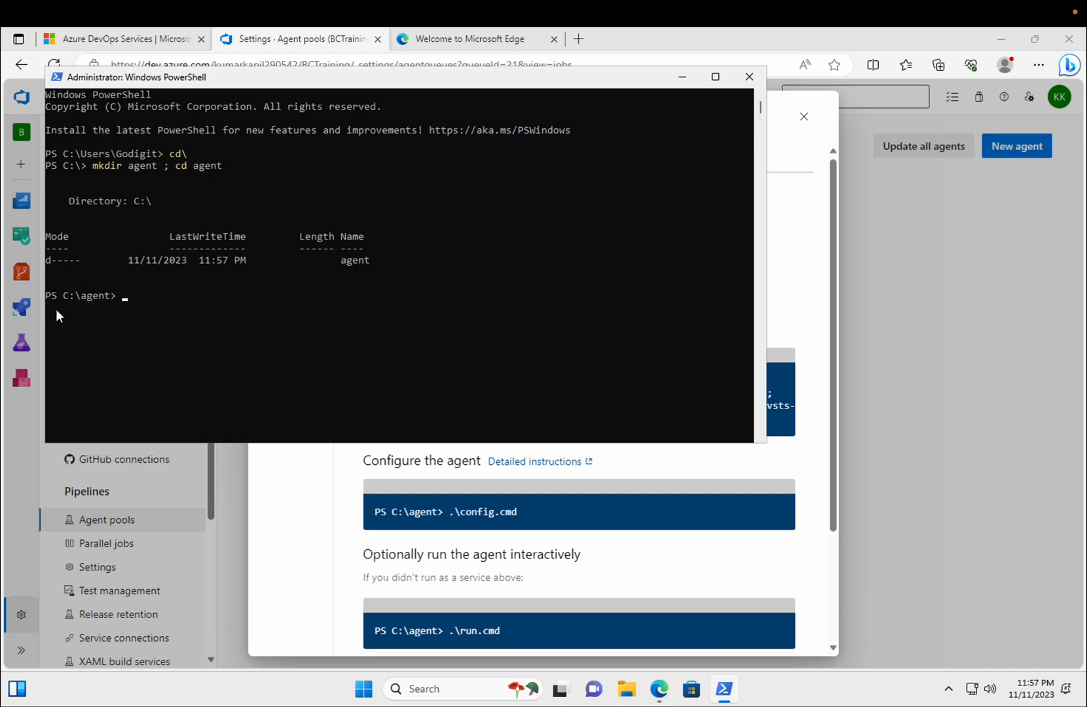
# Check the new agent folder on the C: drive in File Explorer, and return to PowerShell.
pyautogui.click(621, 689)
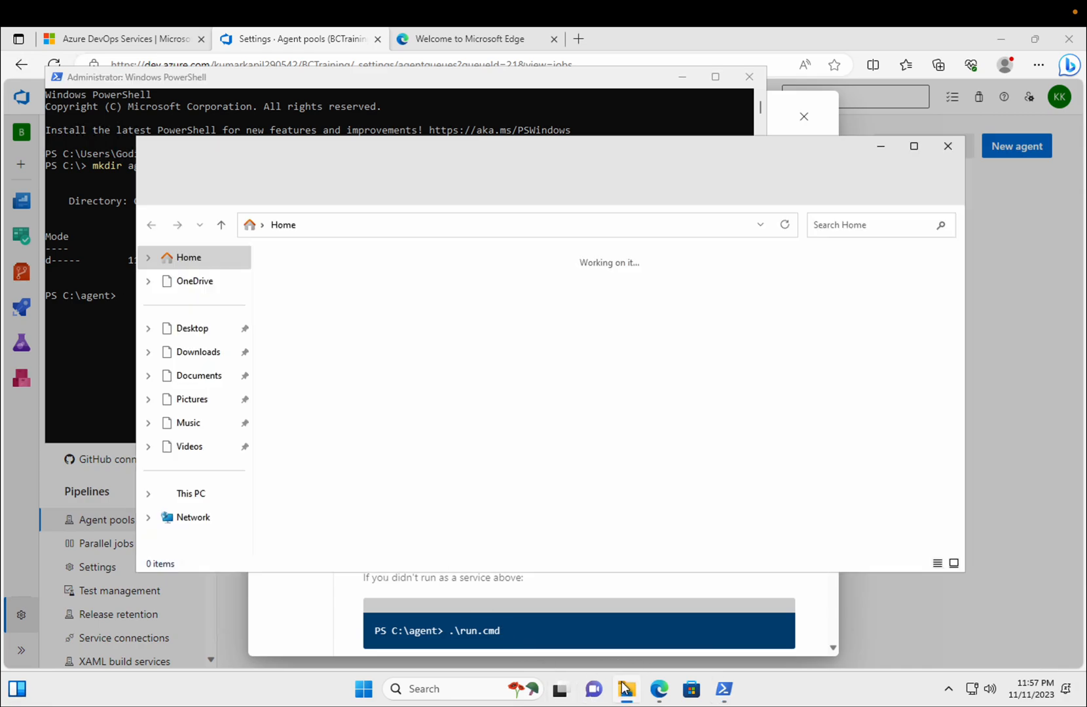
pyautogui.click(190, 495)
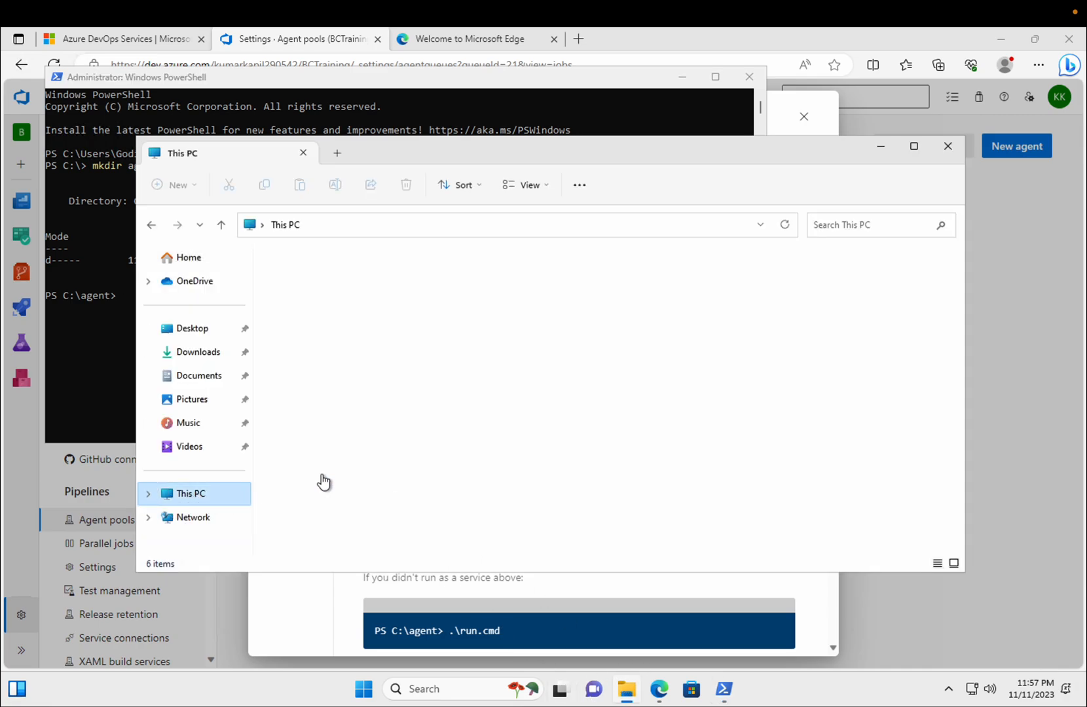
pyautogui.click(354, 302)
pyautogui.doubleClick(354, 302)
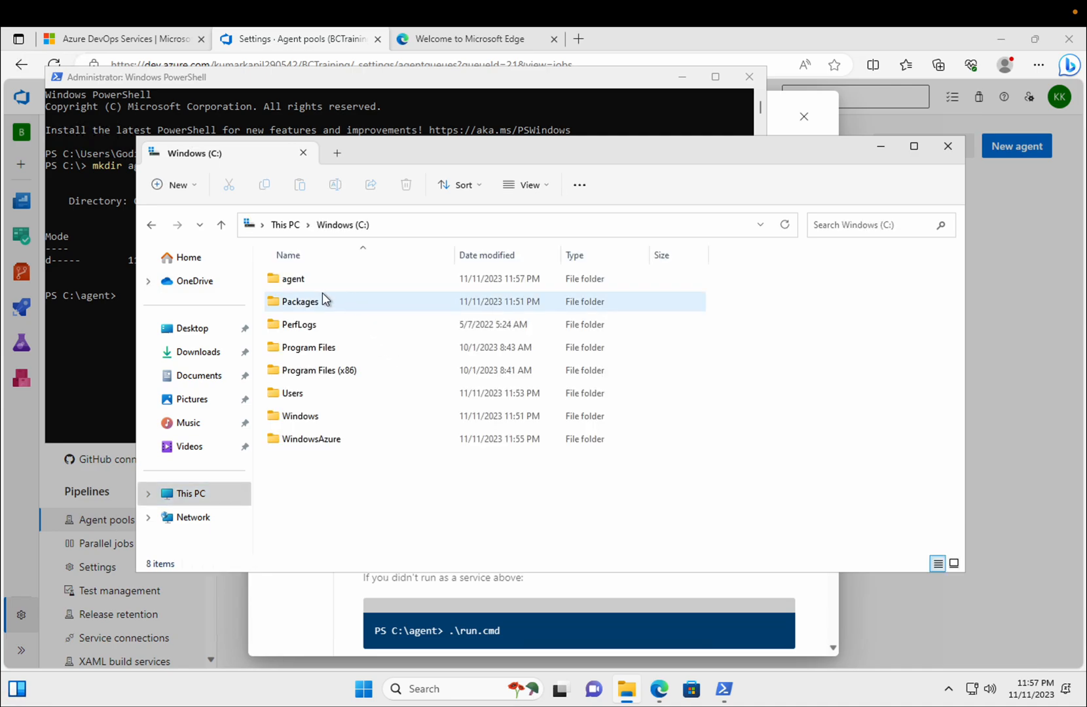
pyautogui.doubleClick(301, 284)
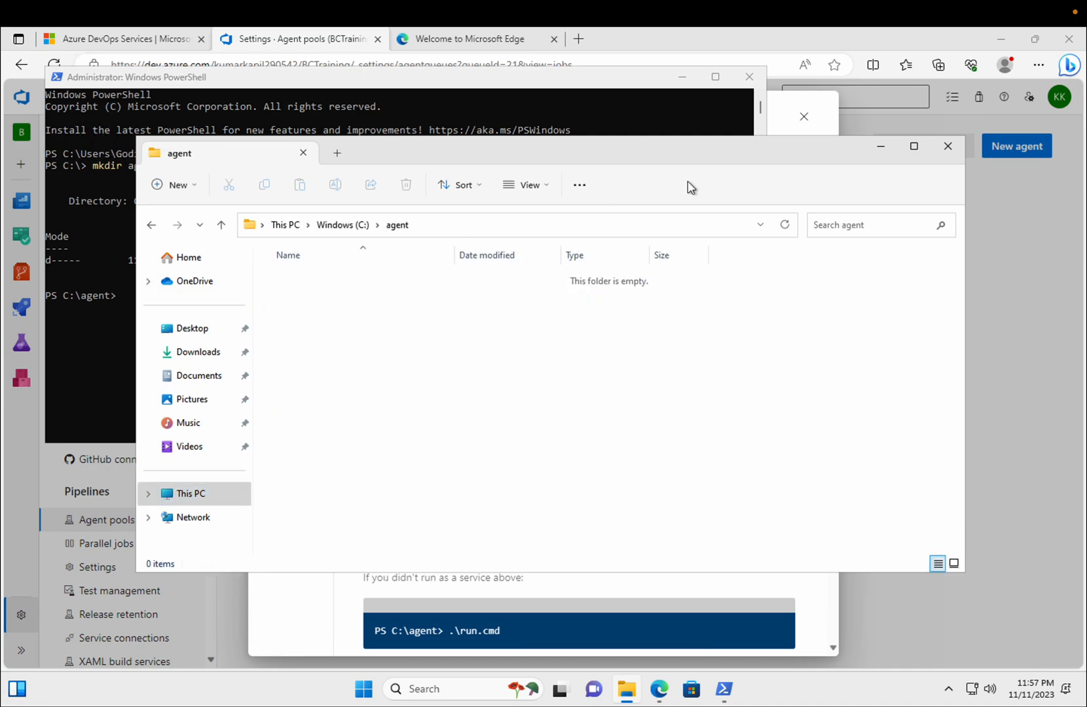
pyautogui.click(881, 147)
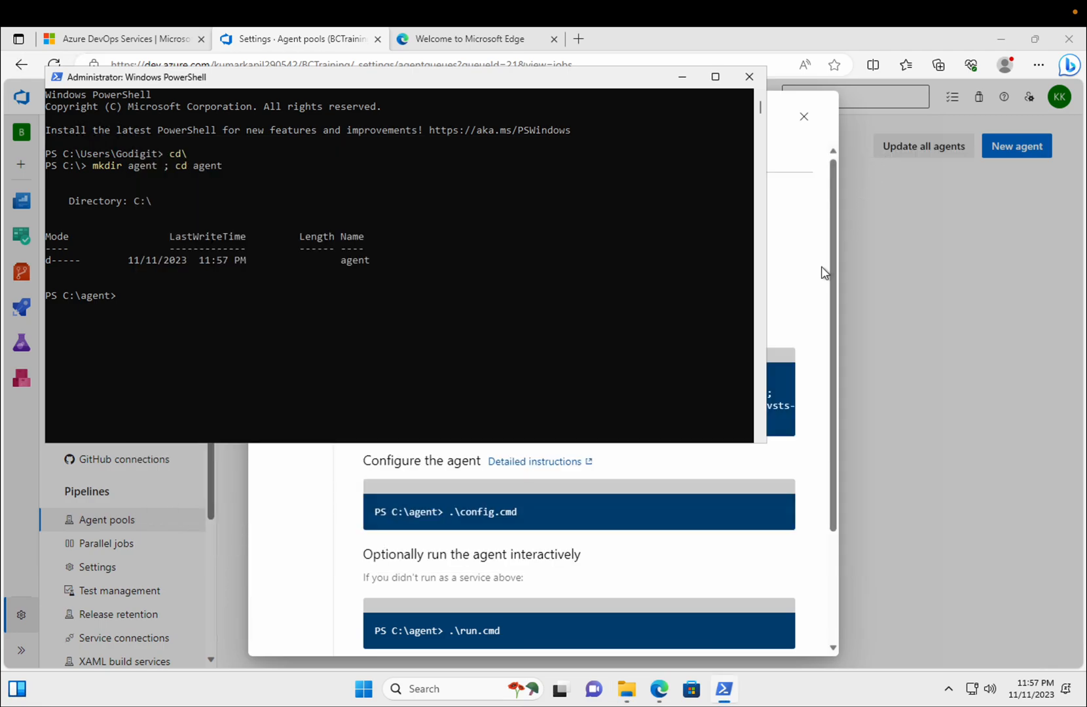
# Try to extract the agent zip into C:\agent by copying the Add-Type command from the setup instructions without its closing parenthesis and running it in PowerShell.
pyautogui.click(806, 303)
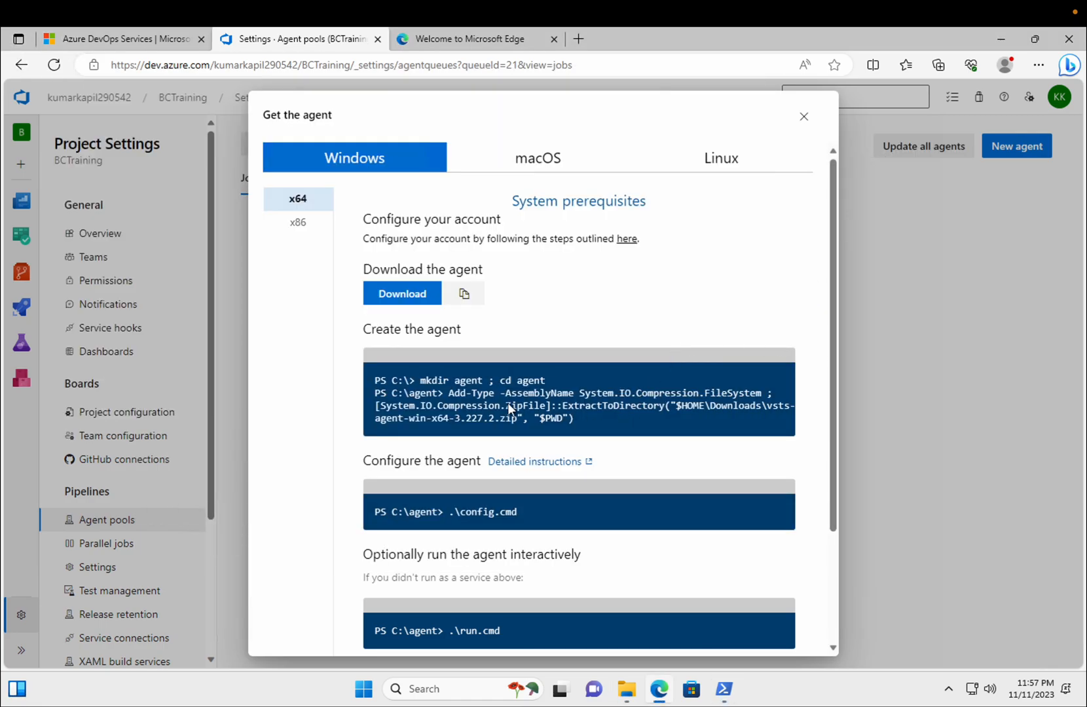
pyautogui.click(449, 395)
pyautogui.moveTo(449, 395); pyautogui.dragTo(572, 418)
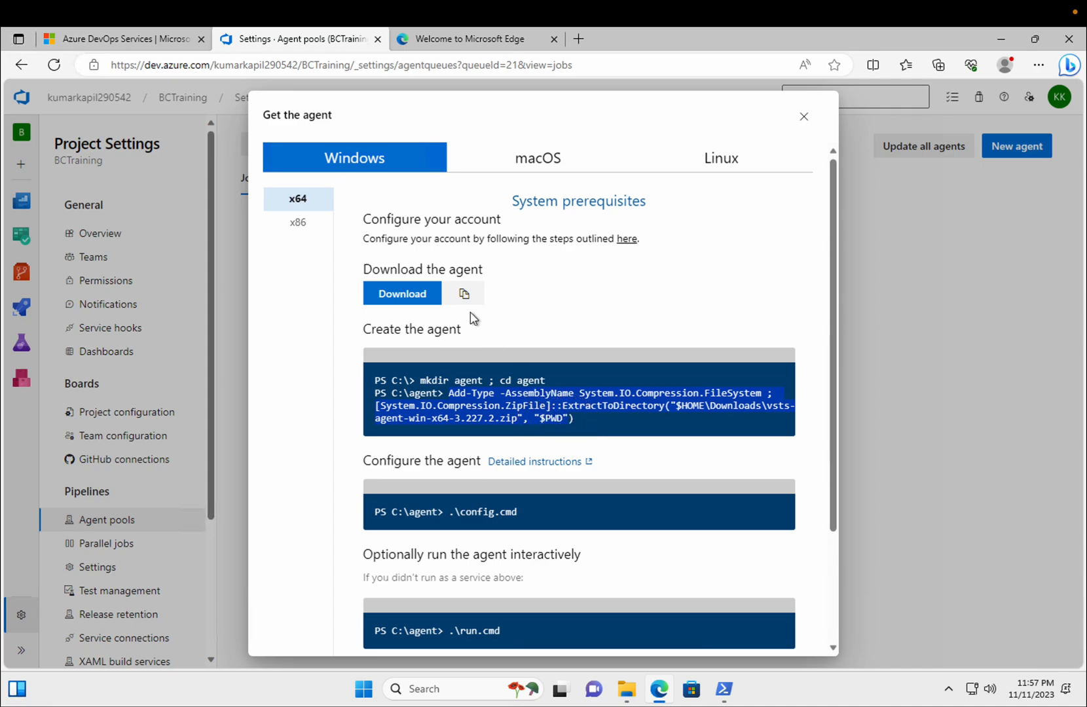
pyautogui.rightClick(533, 410)
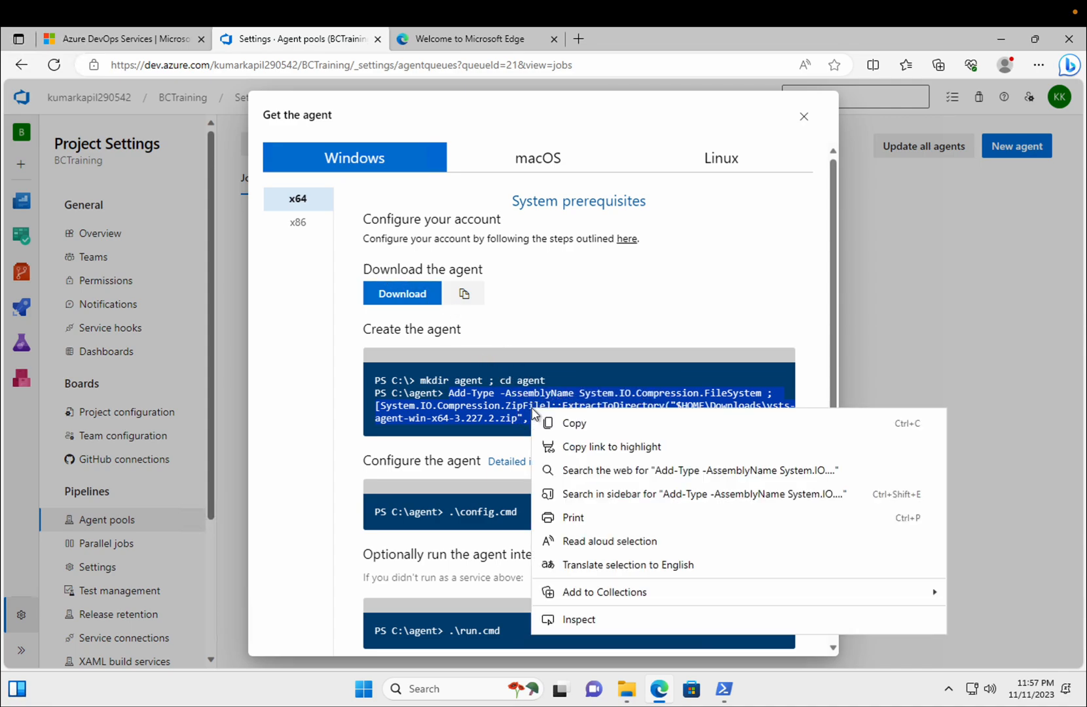
pyautogui.click(579, 424)
pyautogui.click(727, 689)
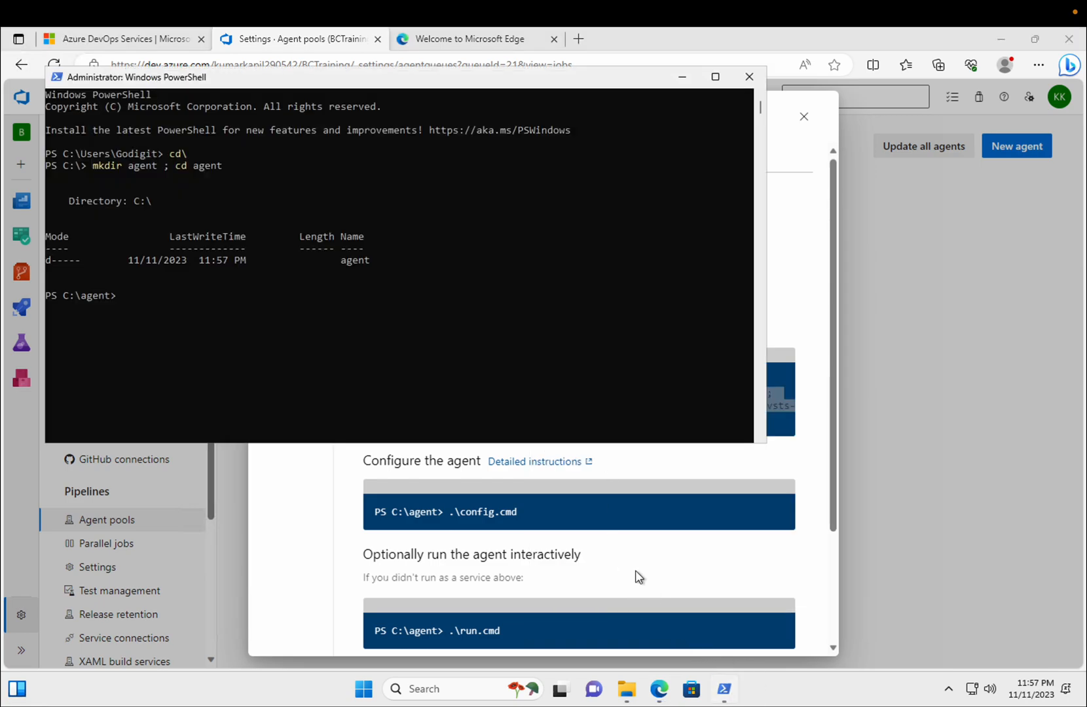
pyautogui.click(178, 301)
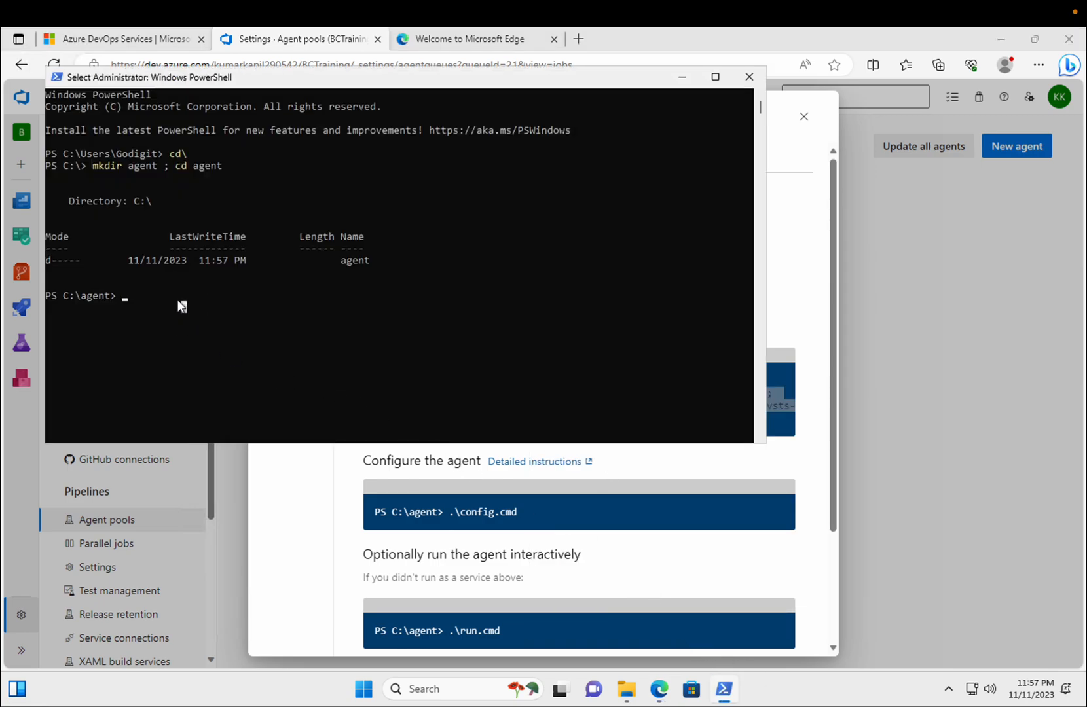
pyautogui.rightClick(177, 299)
pyautogui.press('Return')
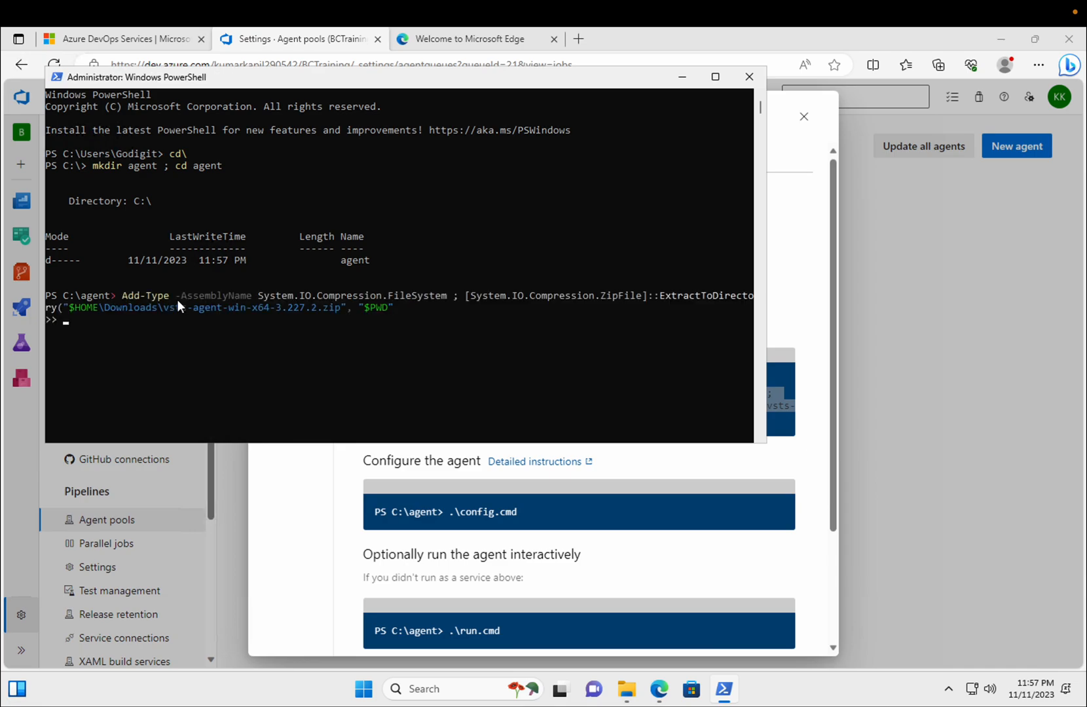
pyautogui.press('Return')
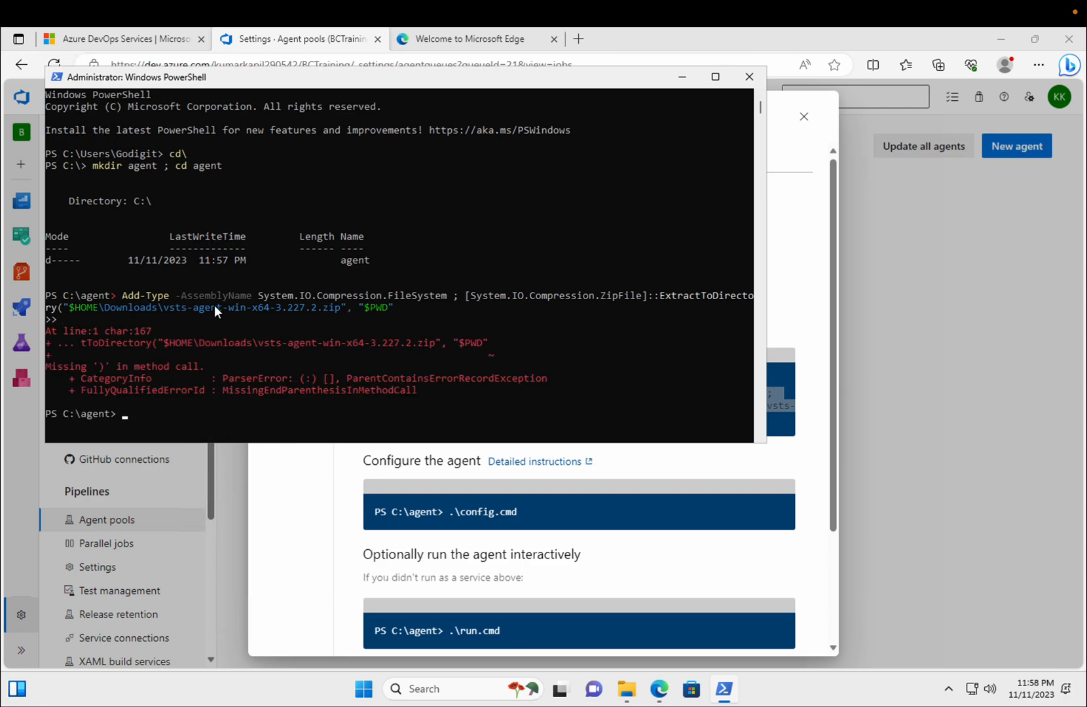
# Copy the complete Add-Type ExtractToDirectory command from the instructions, run it in PowerShell from C:\agent, and check the agent folder in File Explorer.
pyautogui.click(777, 404)
pyautogui.moveTo(579, 421); pyautogui.dragTo(449, 394)
pyautogui.rightClick(477, 405)
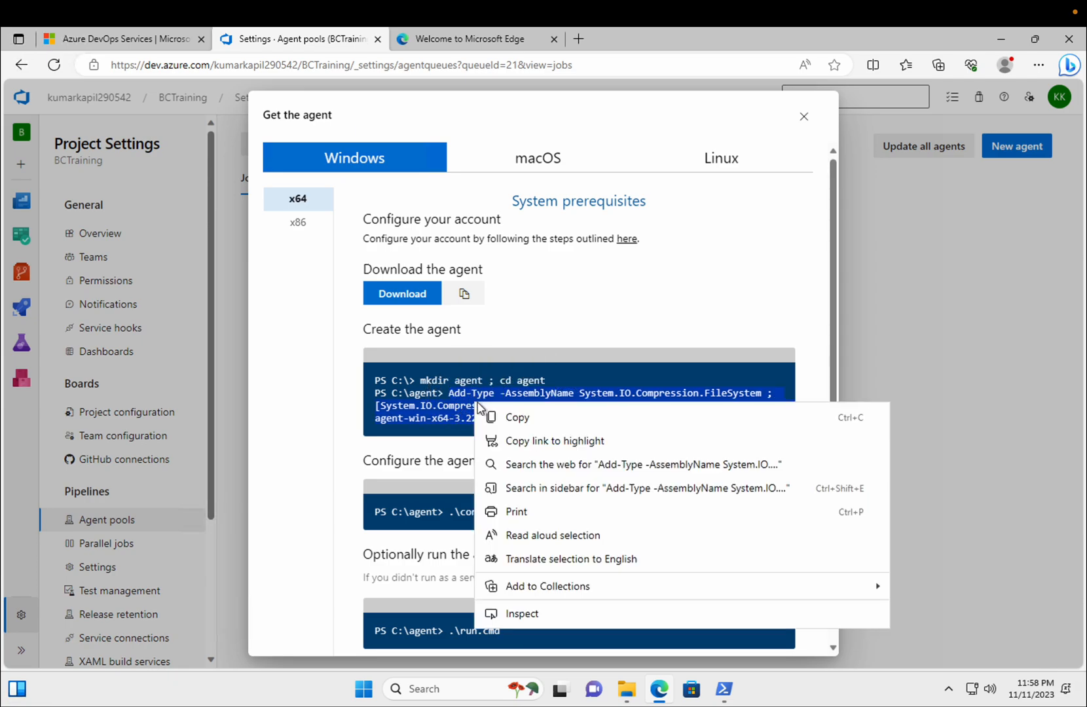
pyautogui.click(511, 418)
pyautogui.click(723, 689)
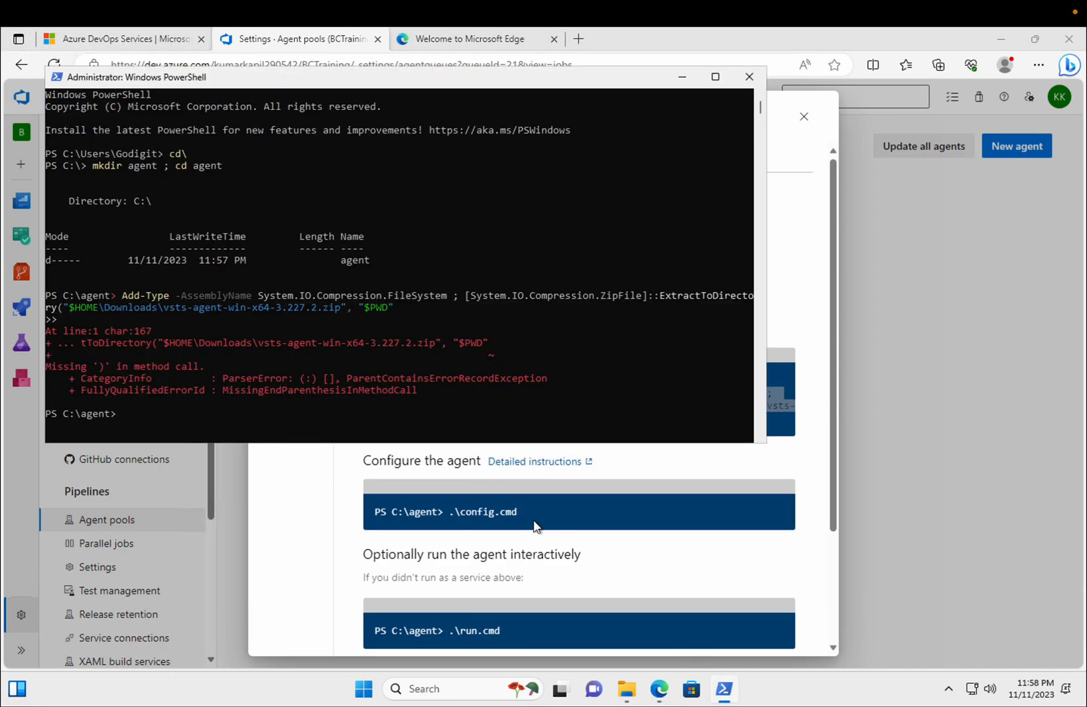
pyautogui.rightClick(450, 408)
pyautogui.press('Return')
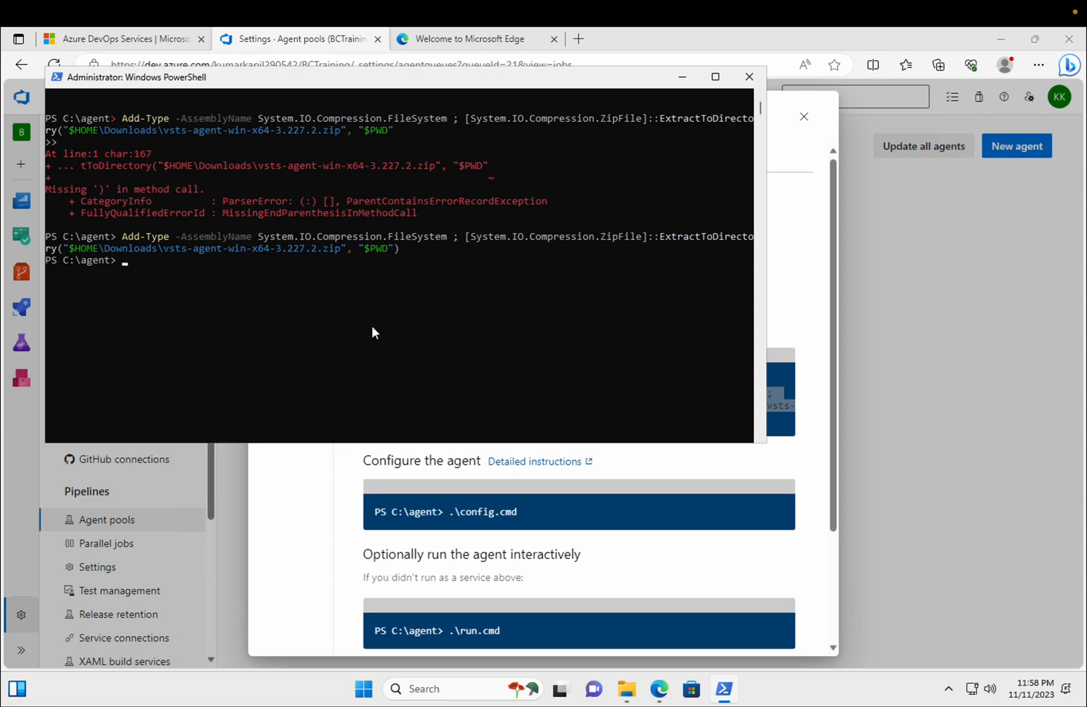
pyautogui.click(625, 689)
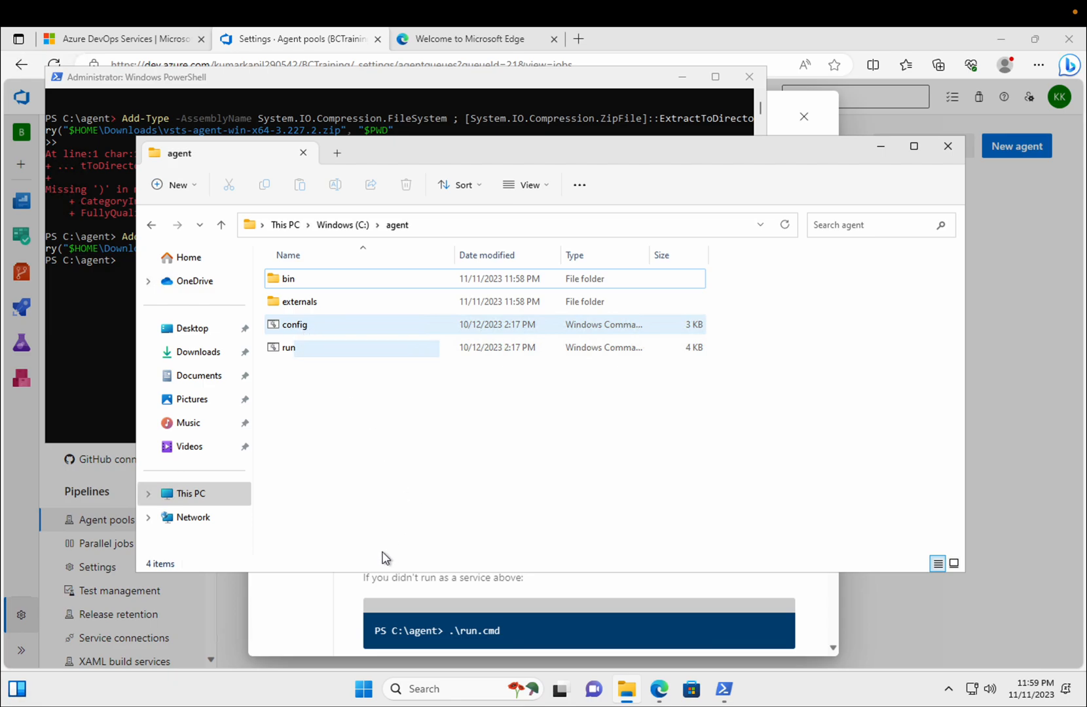
# Copy ".\config.cmd" from the agent setup instructions and run it in PowerShell to start configuring the agent.
pyautogui.click(350, 582)
pyautogui.moveTo(518, 511); pyautogui.dragTo(446, 511)
pyautogui.rightClick(483, 513)
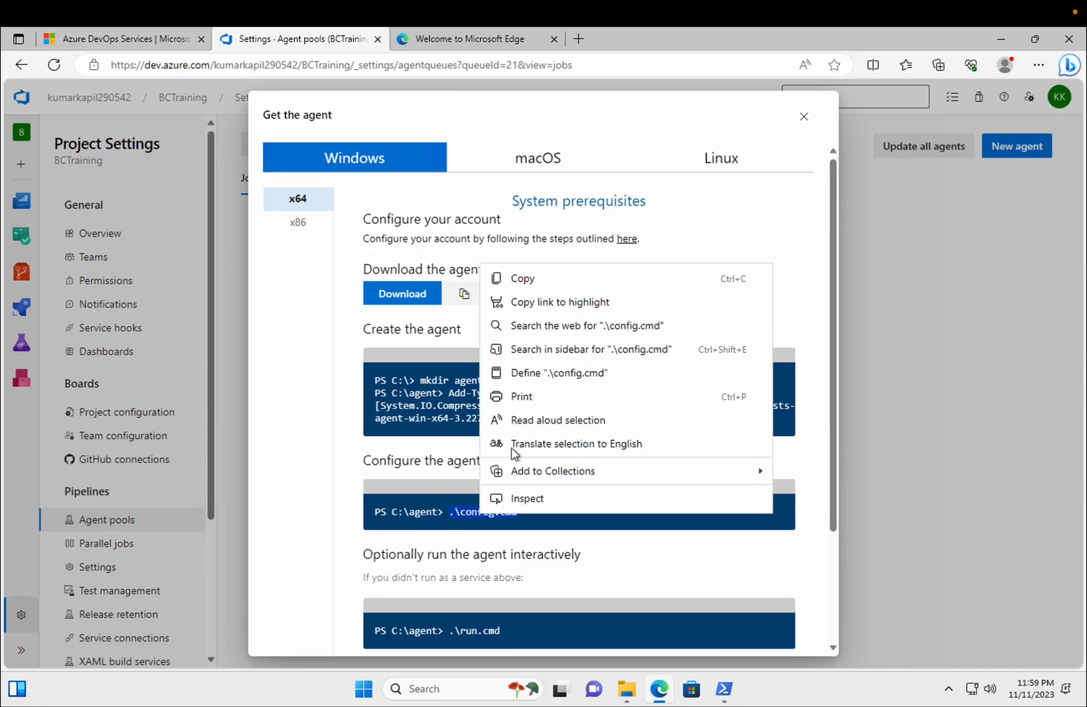
pyautogui.click(522, 278)
pyautogui.click(727, 694)
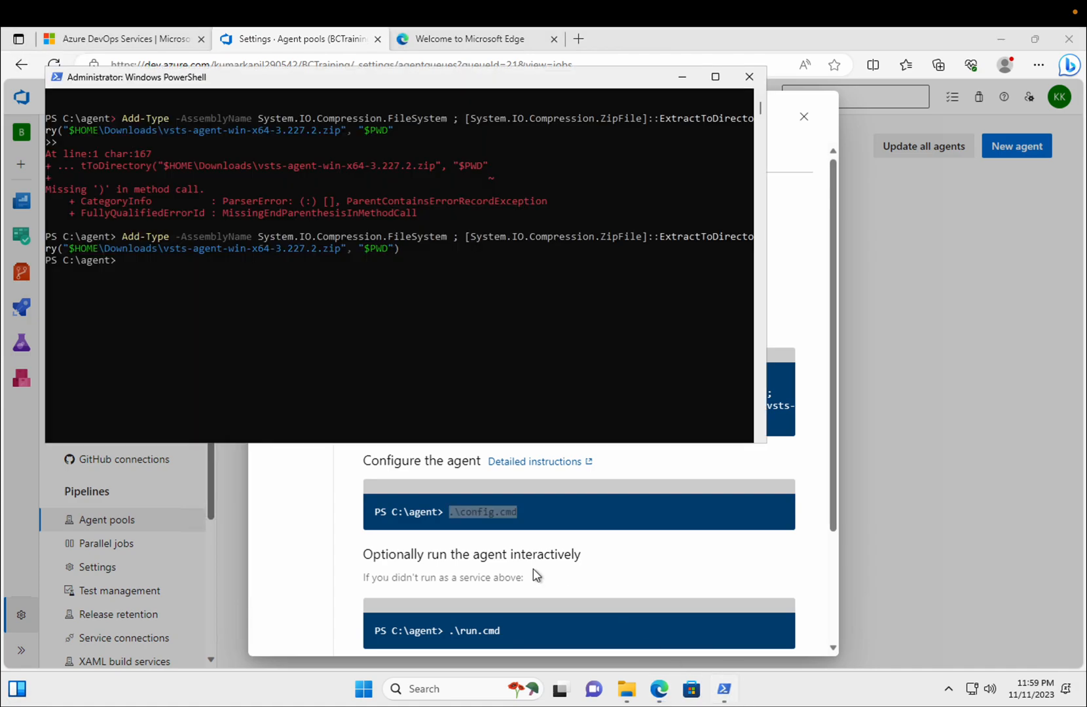
pyautogui.rightClick(216, 267)
pyautogui.press('Return')
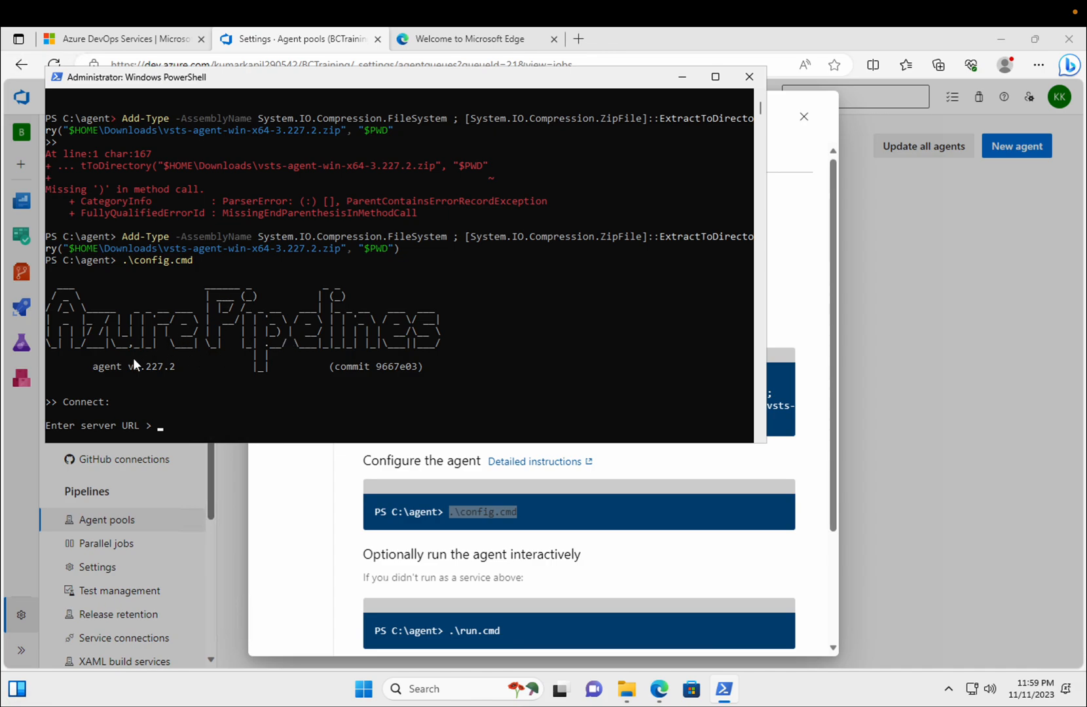
pyautogui.scroll(-4, 423, 299)
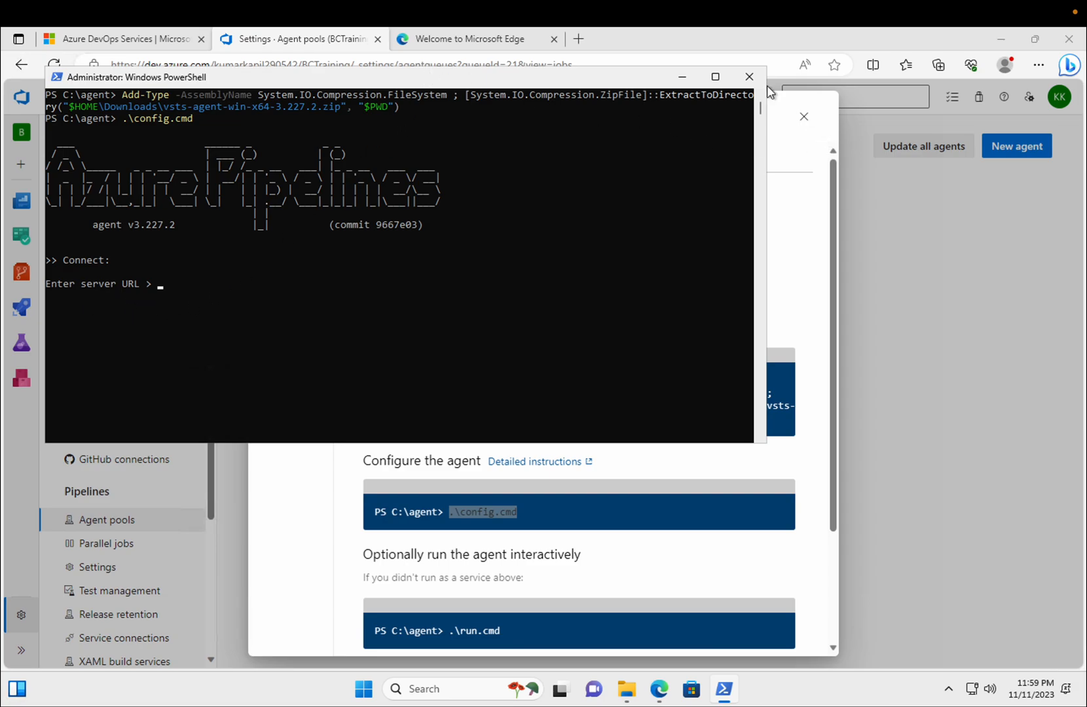
# Copy the organization URL through its trailing slash from Edge's address, enter it as the agent's server URL, and accept the default PAT authentication.
pyautogui.click(710, 40)
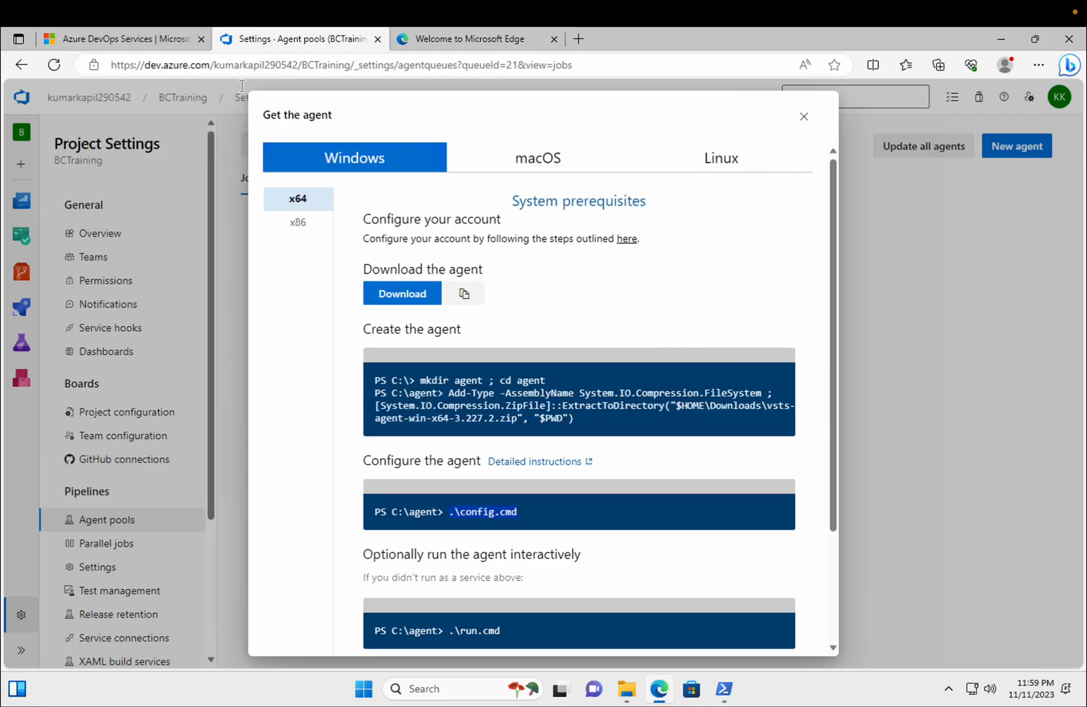
pyautogui.click(112, 66)
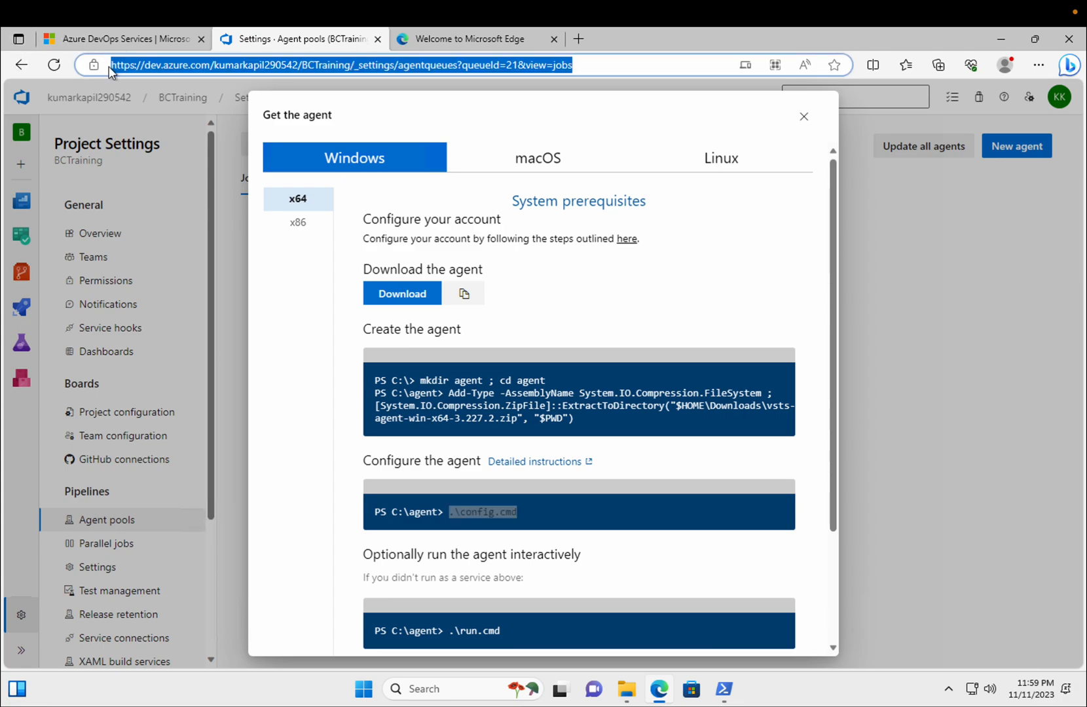
pyautogui.click(112, 65)
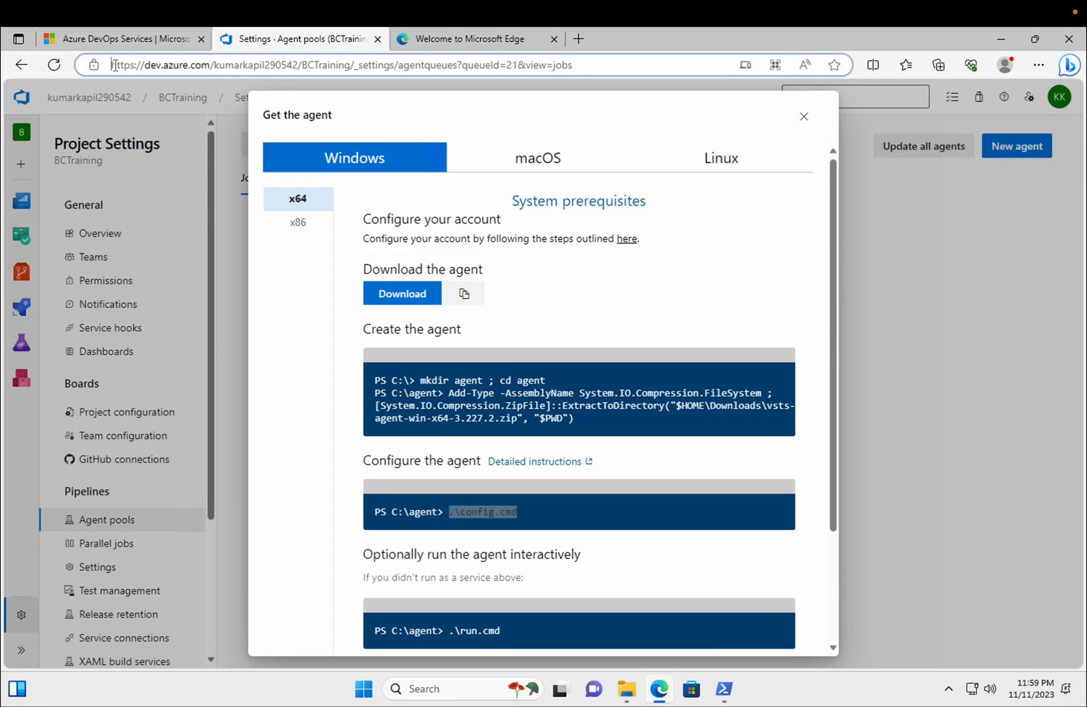
pyautogui.hotkey('shift', 'Right')
pyautogui.hotkey('shift', 'Right')
pyautogui.hotkey('shift', 'Right')
pyautogui.hotkey('shift', 'Right')
pyautogui.hotkey('shift', 'Right')
pyautogui.hotkey('shift', 'Right')
pyautogui.hotkey('shift', 'Right')
pyautogui.hotkey('shift', 'Right')
pyautogui.hotkey('shift', 'Right')
pyautogui.hotkey('shift', 'Right')
pyautogui.hotkey('shift', 'Right')
pyautogui.hotkey('shift', 'Right')
pyautogui.hotkey('shift', 'Right')
pyautogui.hotkey('shift', 'Right')
pyautogui.hotkey('shift', 'Right')
pyautogui.hotkey('shift', 'Right')
pyautogui.hotkey('shift', 'Right')
pyautogui.hotkey('shift', 'Right')
pyautogui.hotkey('shift', 'Right')
pyautogui.hotkey('shift', 'Right')
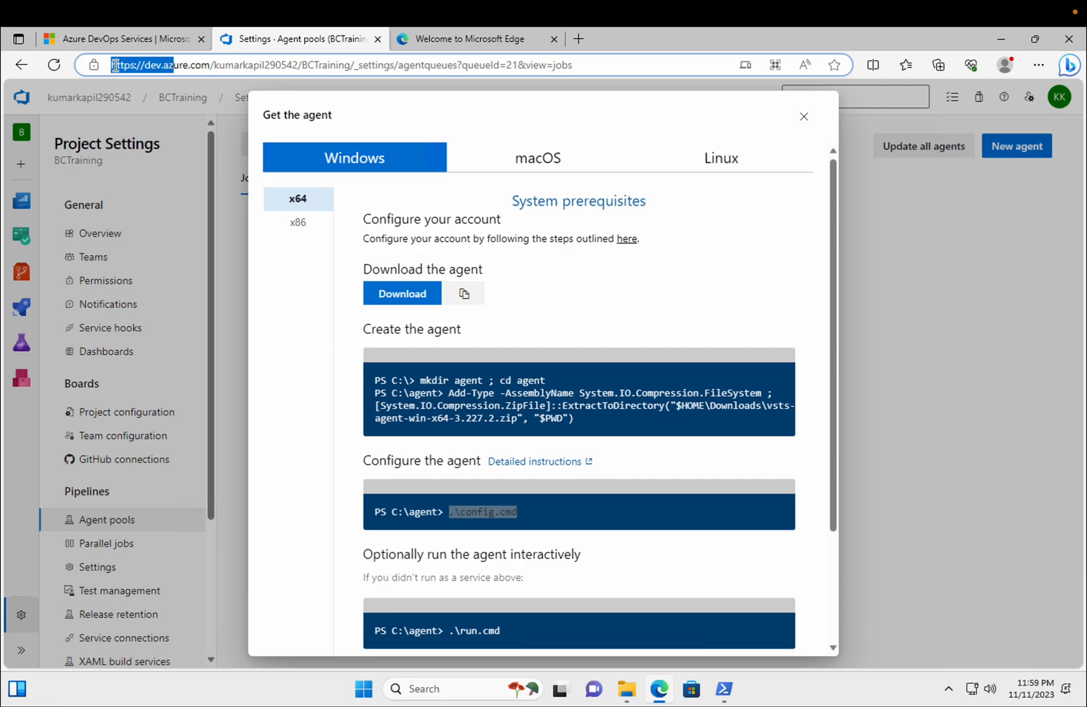
pyautogui.hotkey('shift', 'Right')
pyautogui.hotkey('shift', 'Right')
pyautogui.hotkey('shift', 'Right')
pyautogui.hotkey('shift', 'Right')
pyautogui.hotkey('shift', 'Right')
pyautogui.hotkey('shift', 'Right')
pyautogui.hotkey('shift', 'Right')
pyautogui.hotkey('shift', 'Right')
pyautogui.hotkey('shift', 'Right')
pyautogui.hotkey('shift', 'Right')
pyautogui.hotkey('shift', 'Right')
pyautogui.hotkey('shift', 'Right')
pyautogui.hotkey('shift', 'Right')
pyautogui.hotkey('shift', 'Right')
pyautogui.hotkey('shift', 'Right')
pyautogui.hotkey('shift', 'Right')
pyautogui.hotkey('shift', 'Right')
pyautogui.hotkey('shift', 'Right')
pyautogui.hotkey('shift', 'Right')
pyautogui.hotkey('shift', 'Right')
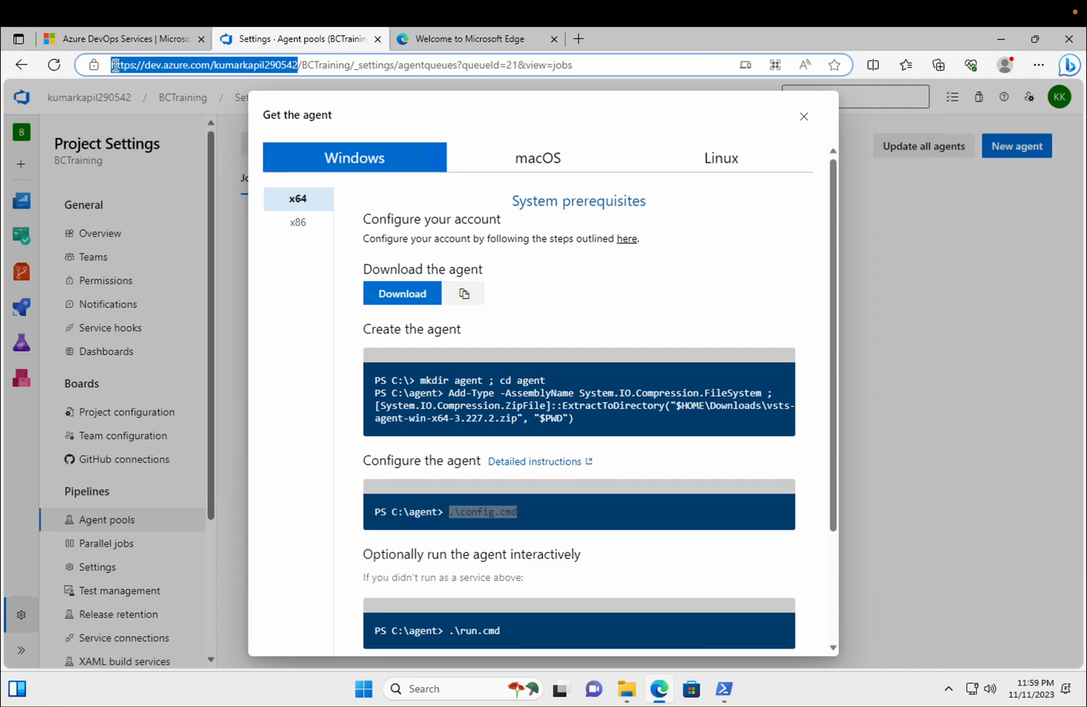
pyautogui.hotkey('shift', 'Left')
pyautogui.click(733, 693)
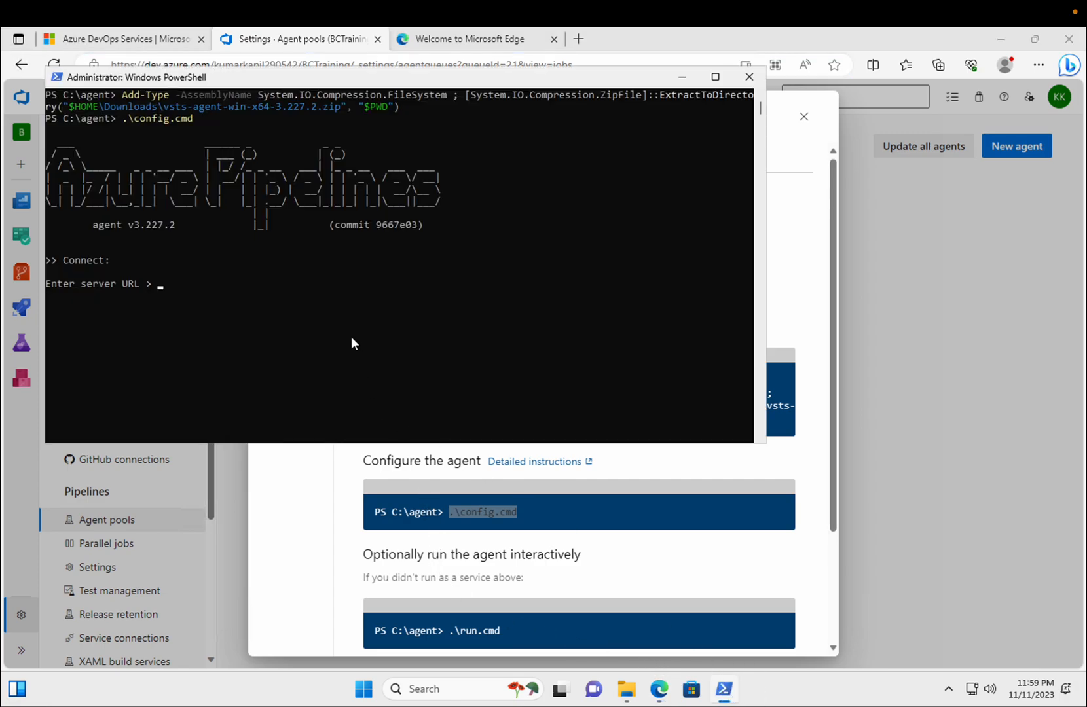
pyautogui.hotkey('ctrl', 'v')
pyautogui.press('Return')
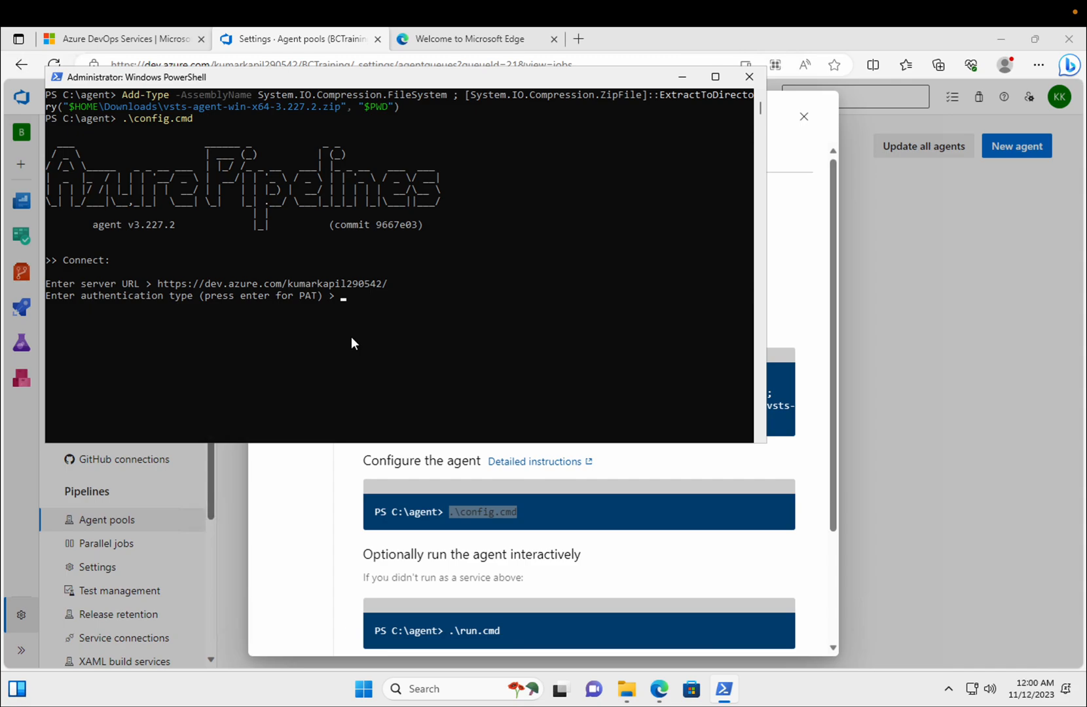
pyautogui.press('Return')
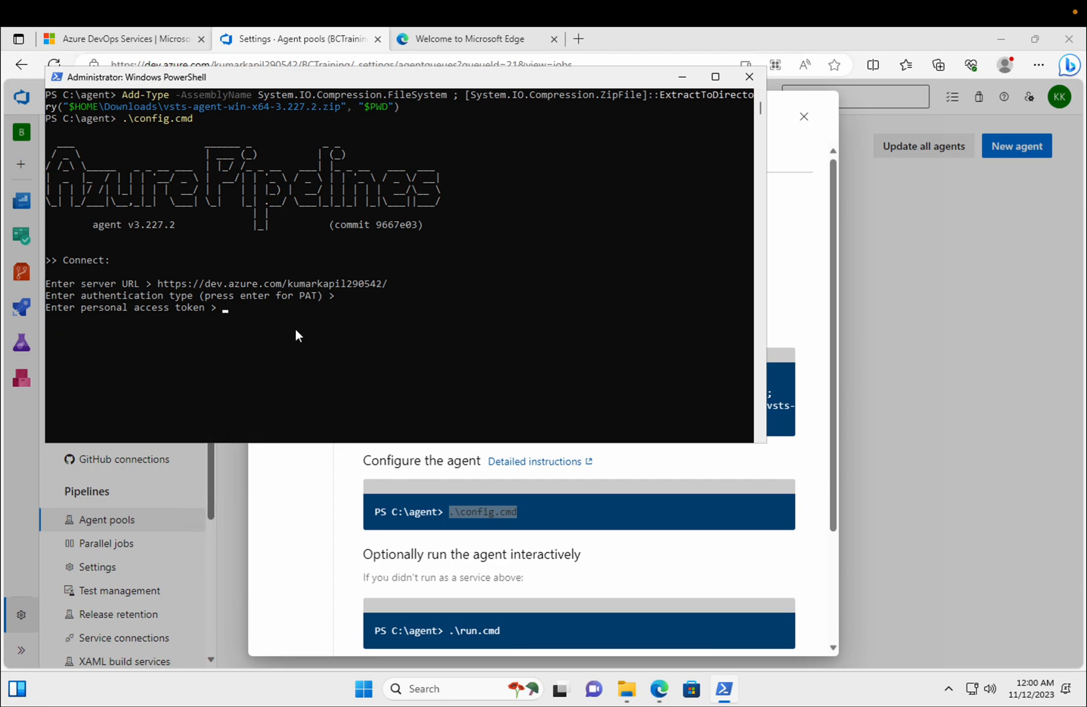
# Switch to Edge, close the agent setup instructions, and open the personal access tokens page in the user settings.
pyautogui.click(943, 280)
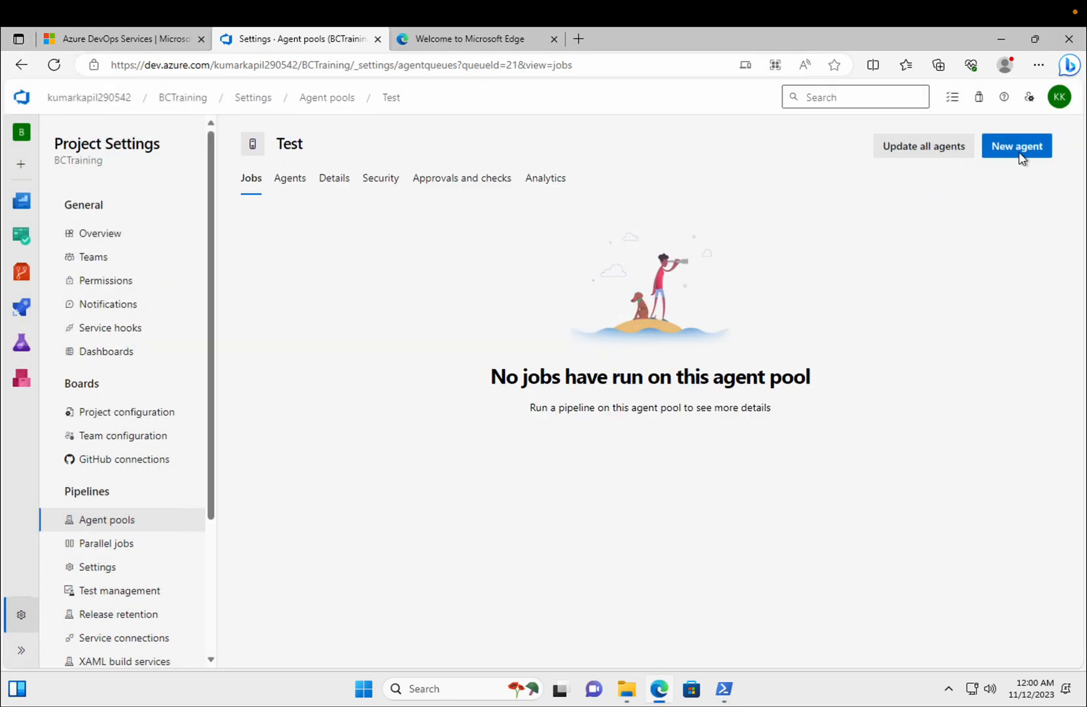
pyautogui.click(1031, 104)
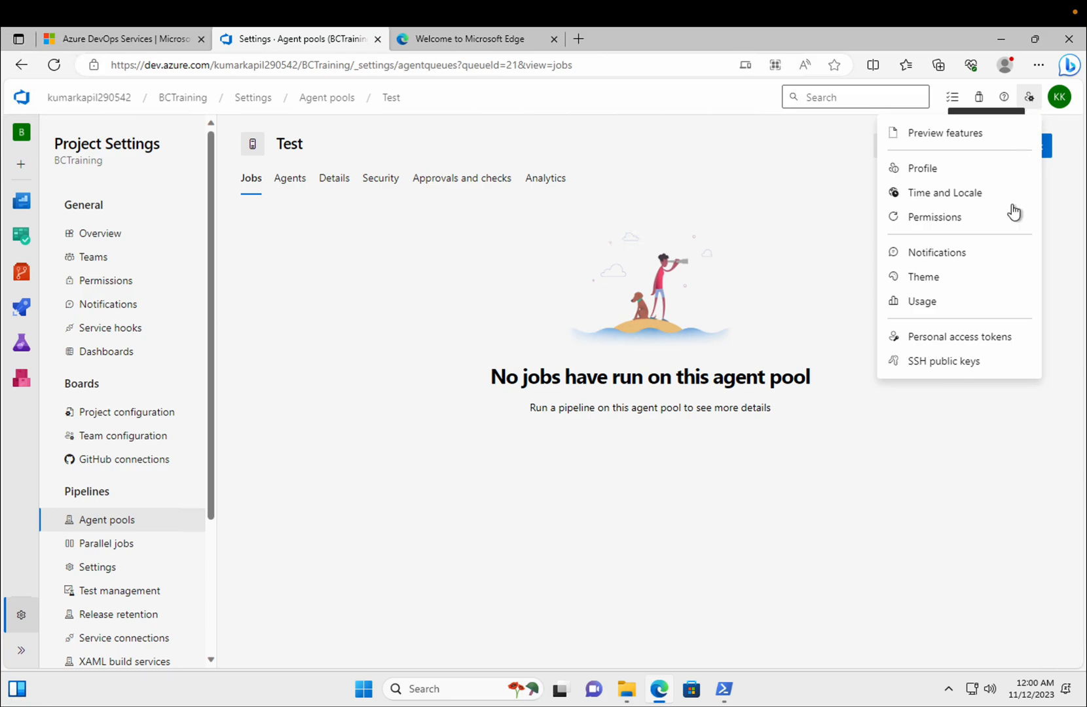
pyautogui.click(980, 338)
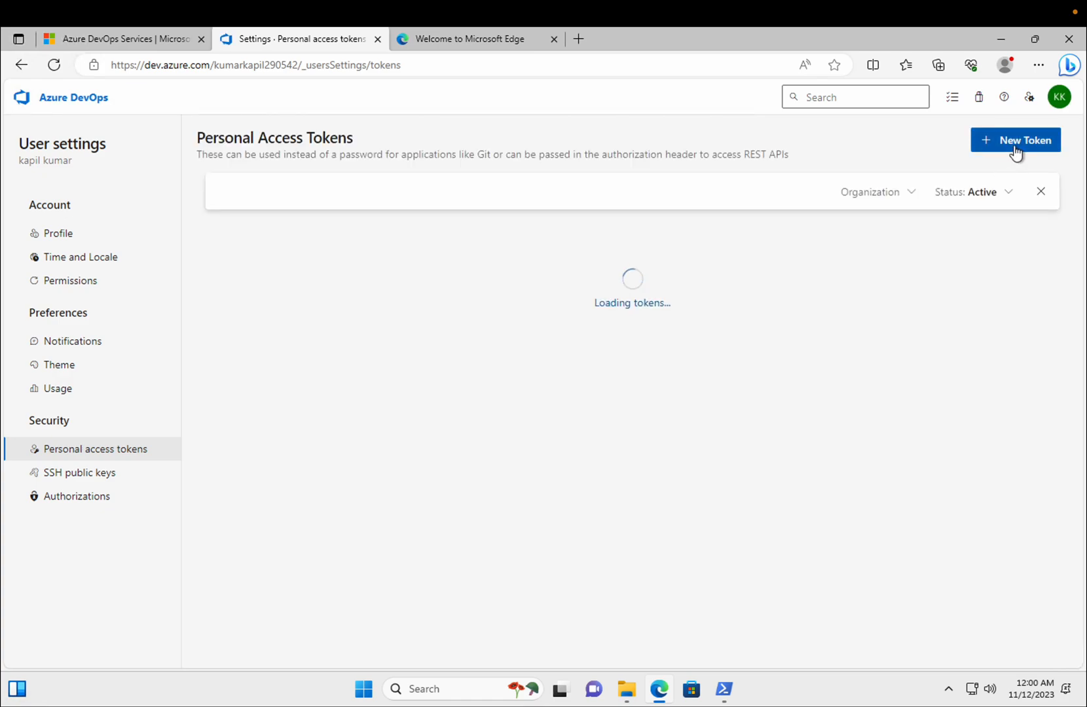
# Create a personal access token named D65BC with full access and copy the generated token.
pyautogui.click(1015, 143)
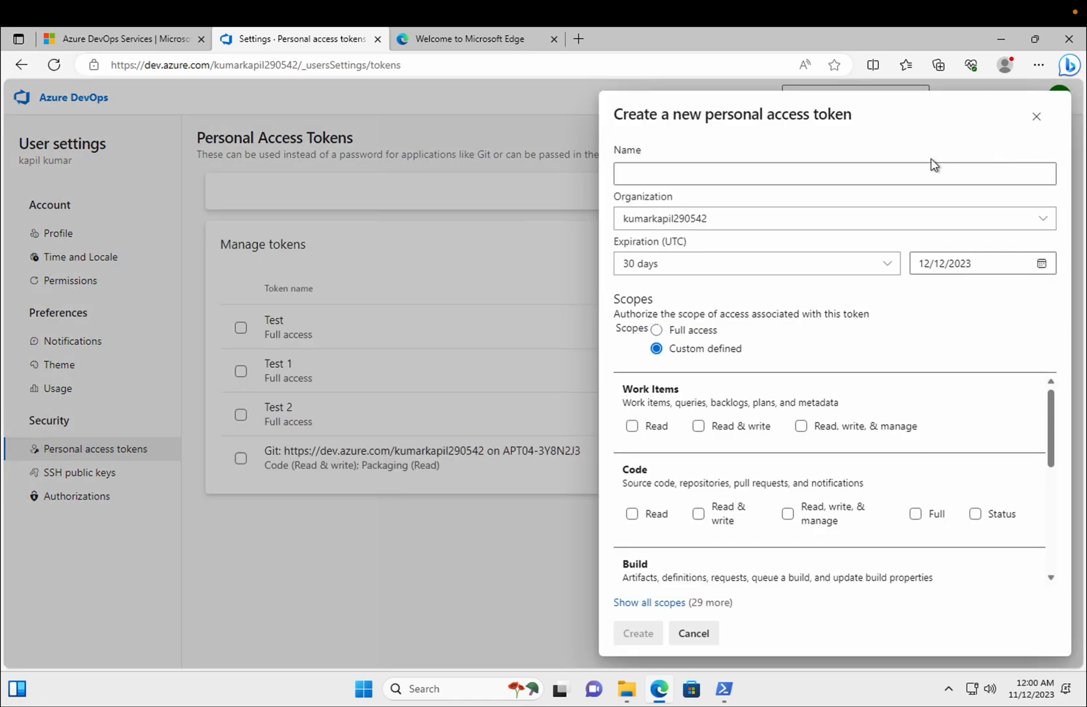
pyautogui.click(726, 174)
pyautogui.write('D65')
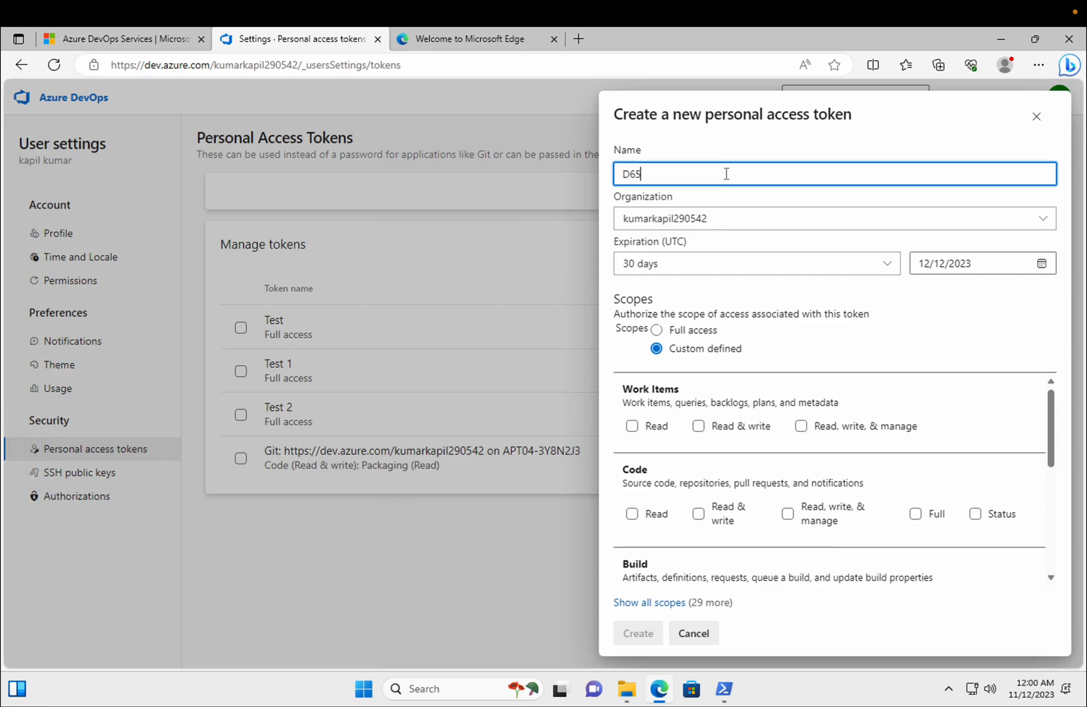
pyautogui.write('BC')
pyautogui.click(675, 334)
pyautogui.click(639, 634)
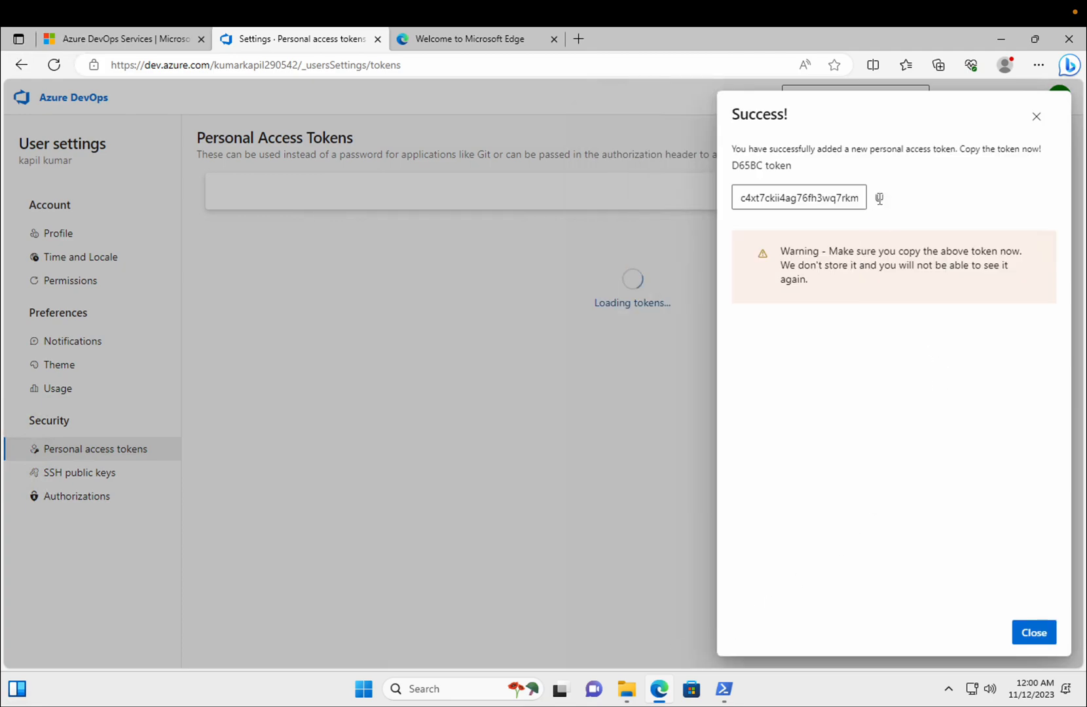
pyautogui.click(880, 203)
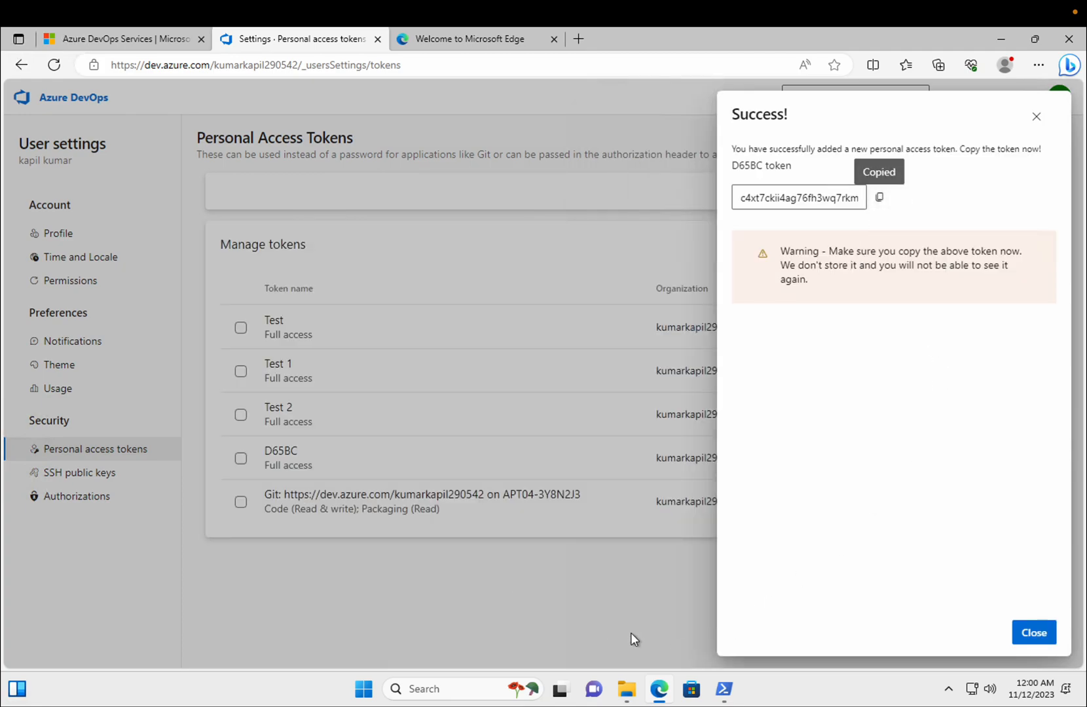
# Switch to PowerShell and paste the personal access token at the agent configuration's token prompt, submitting it to connect to the server.
pyautogui.click(724, 693)
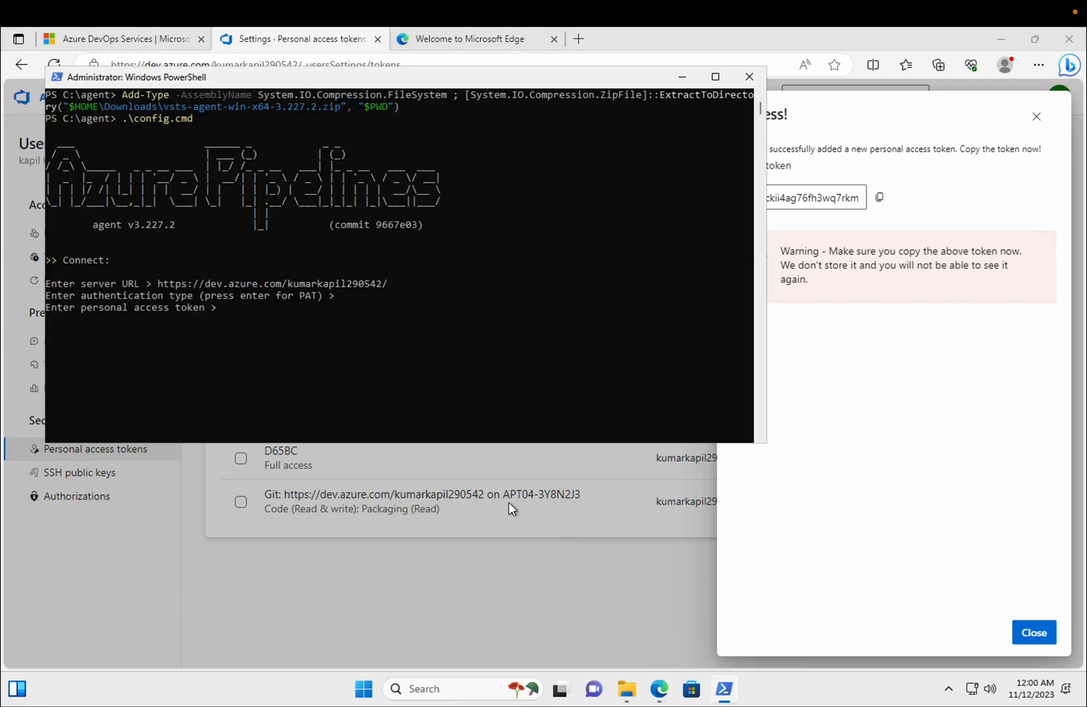
pyautogui.rightClick(348, 368)
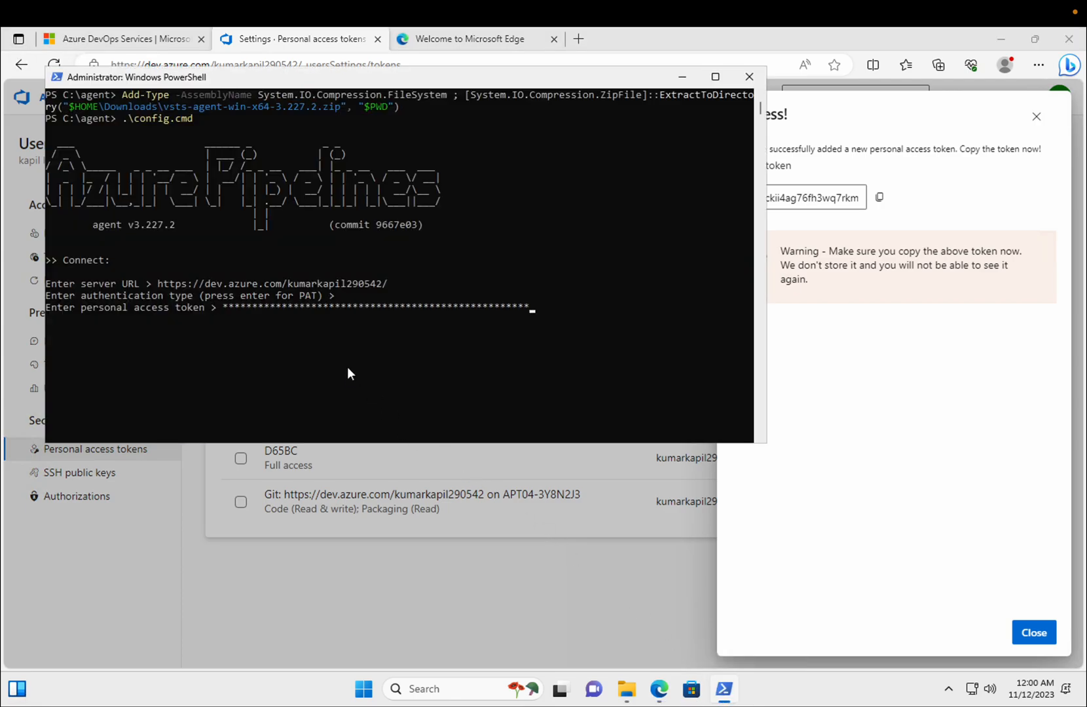
pyautogui.press('Return')
# Close the new token dialog in Edge, go back to the Test agent pool page, and return to the agent registration in PowerShell.
pyautogui.click(1035, 633)
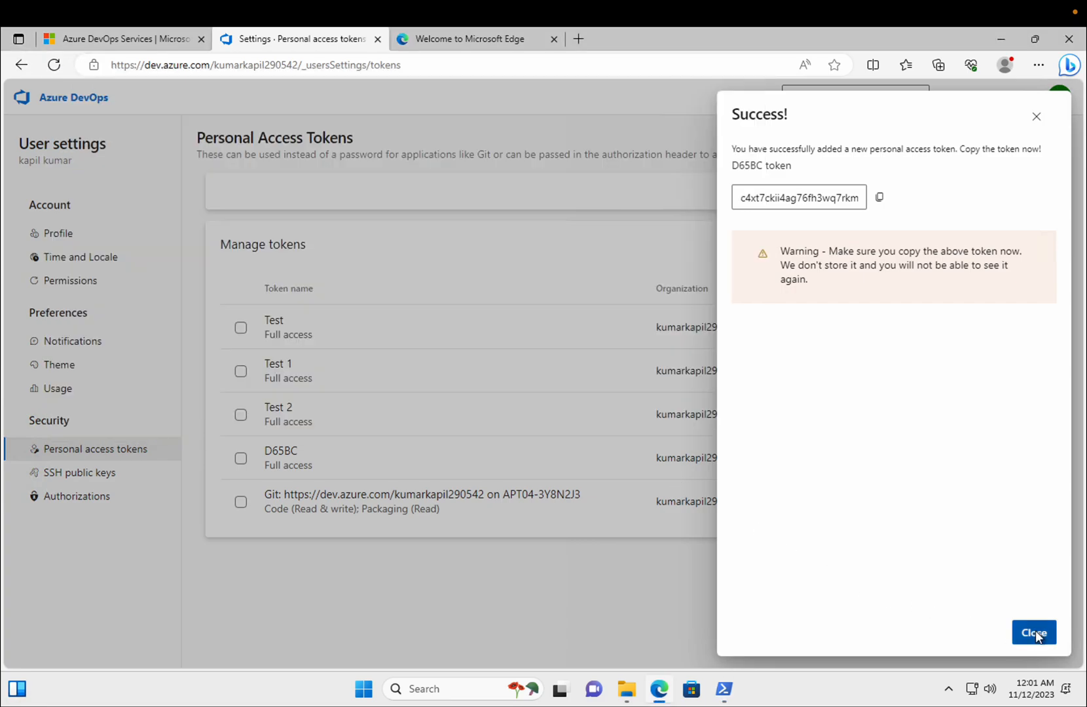
pyautogui.click(21, 69)
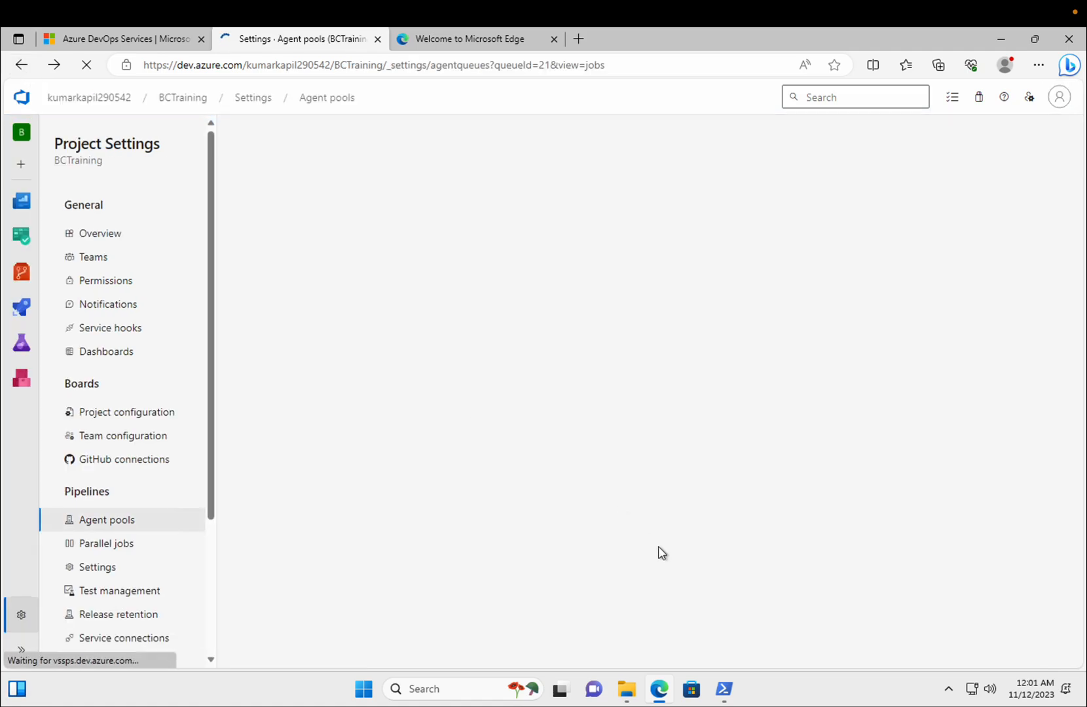
pyautogui.click(723, 693)
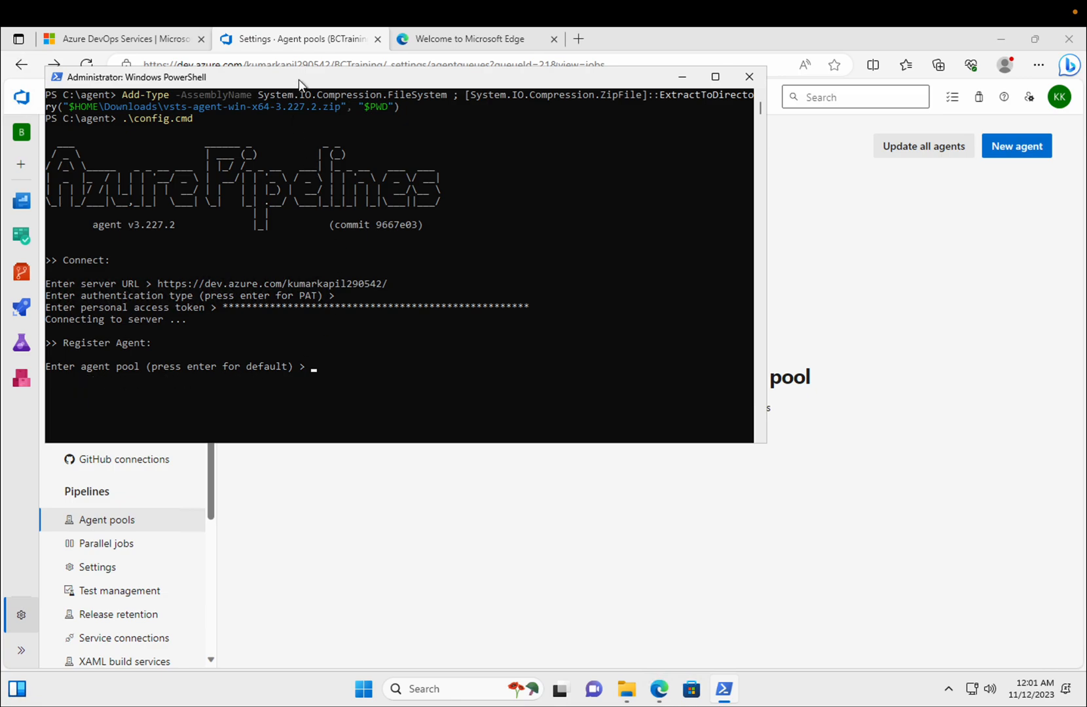
# Register the agent in the Test pool under the agent name D365BC.
pyautogui.moveTo(310, 80); pyautogui.dragTo(549, 220)
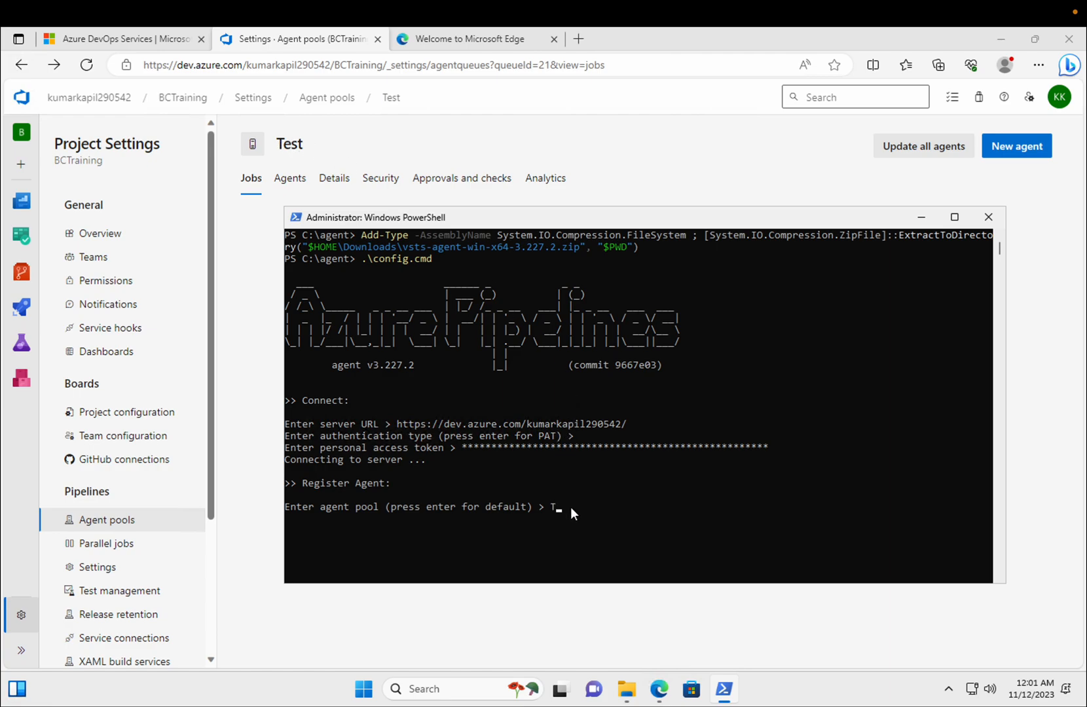
pyautogui.press('Return')
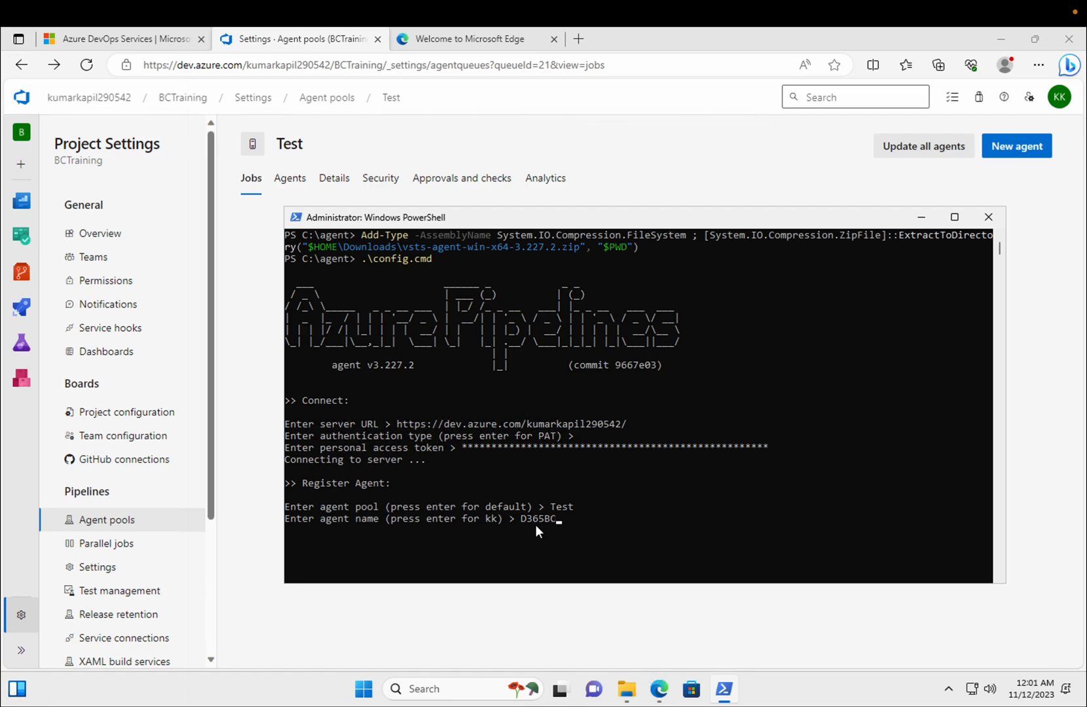
pyautogui.press('Return')
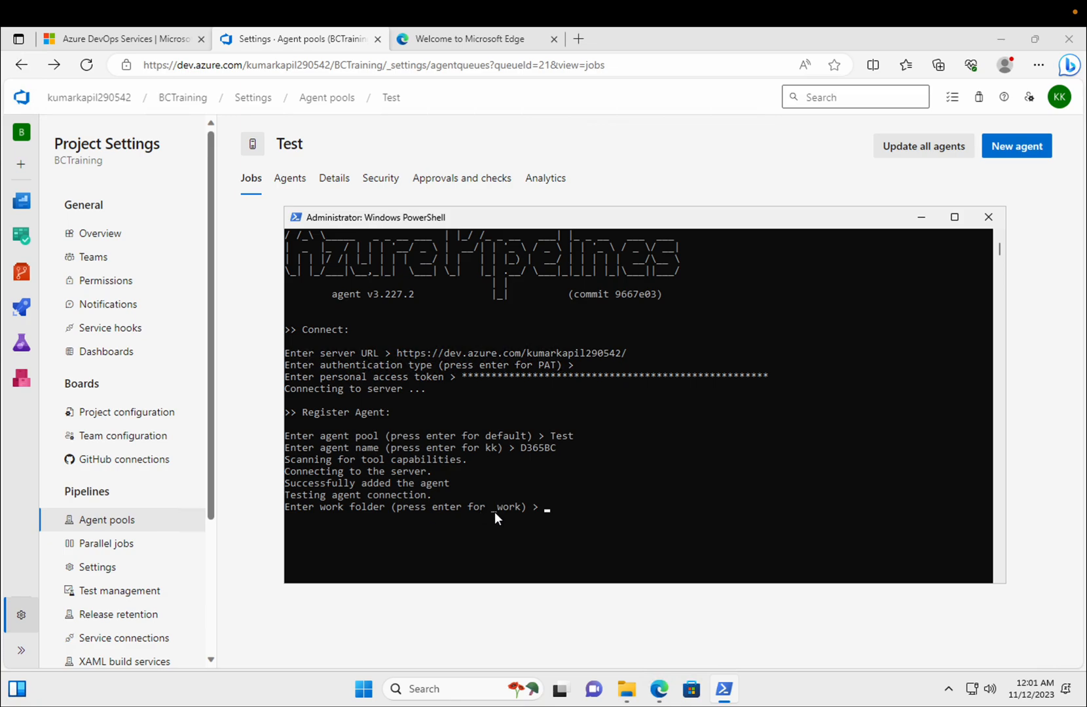
# Check the Test pool's agents list in Edge and the agent folder in File Explorer, returning to the PowerShell configuration.
pyautogui.click(293, 182)
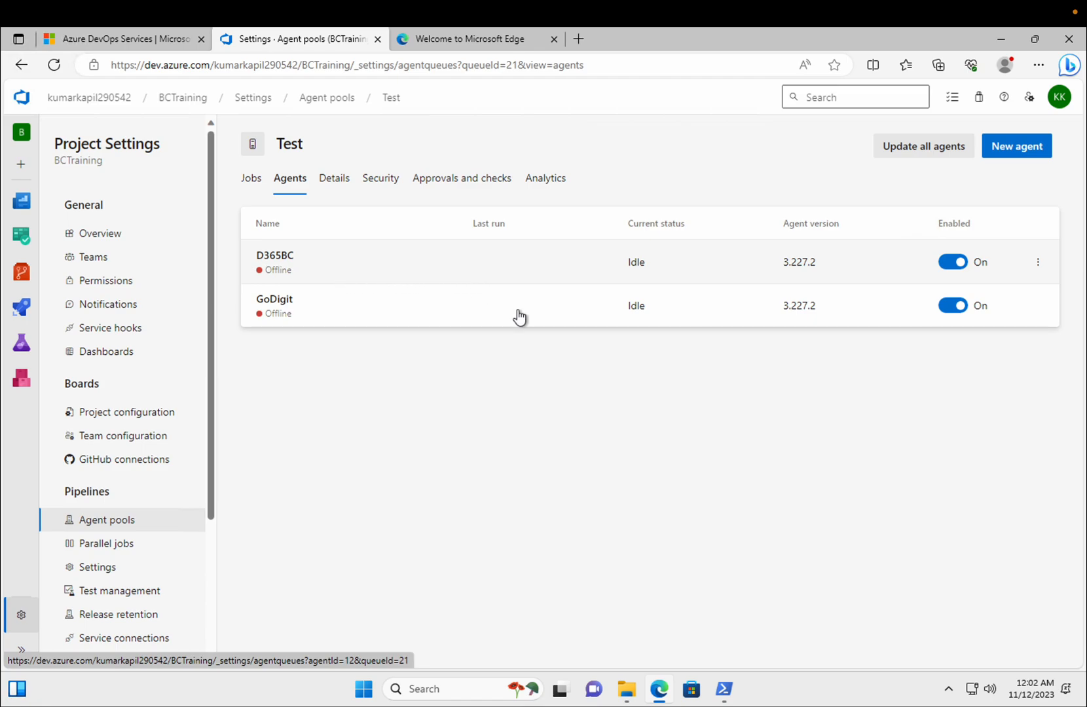
pyautogui.click(724, 689)
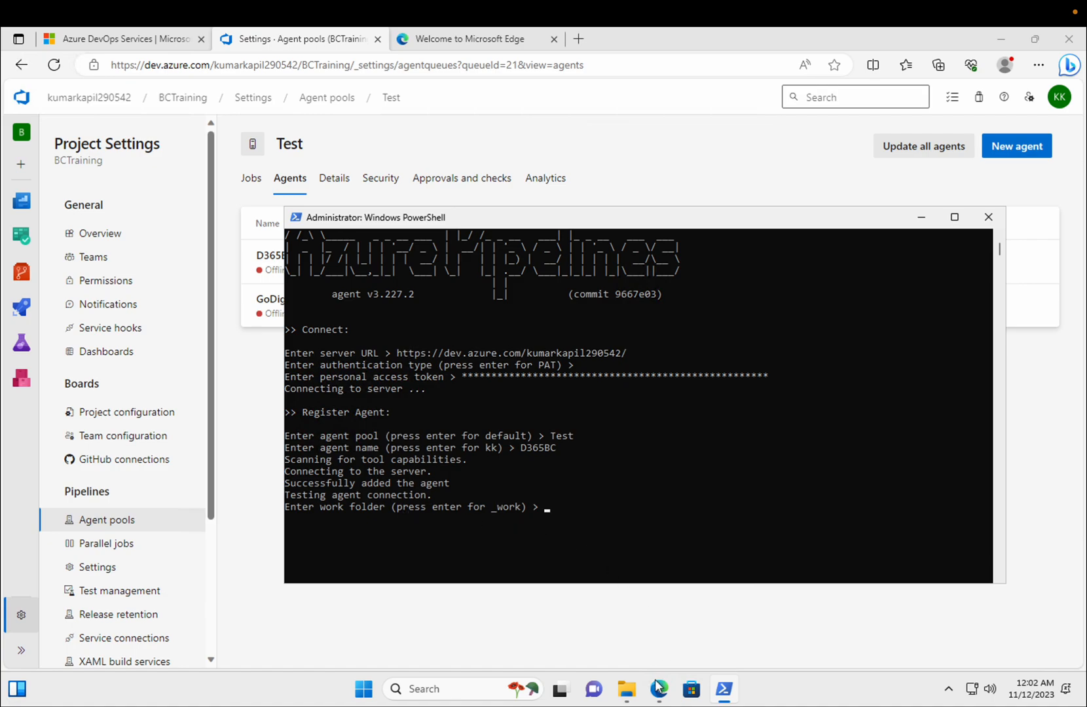
pyautogui.click(626, 689)
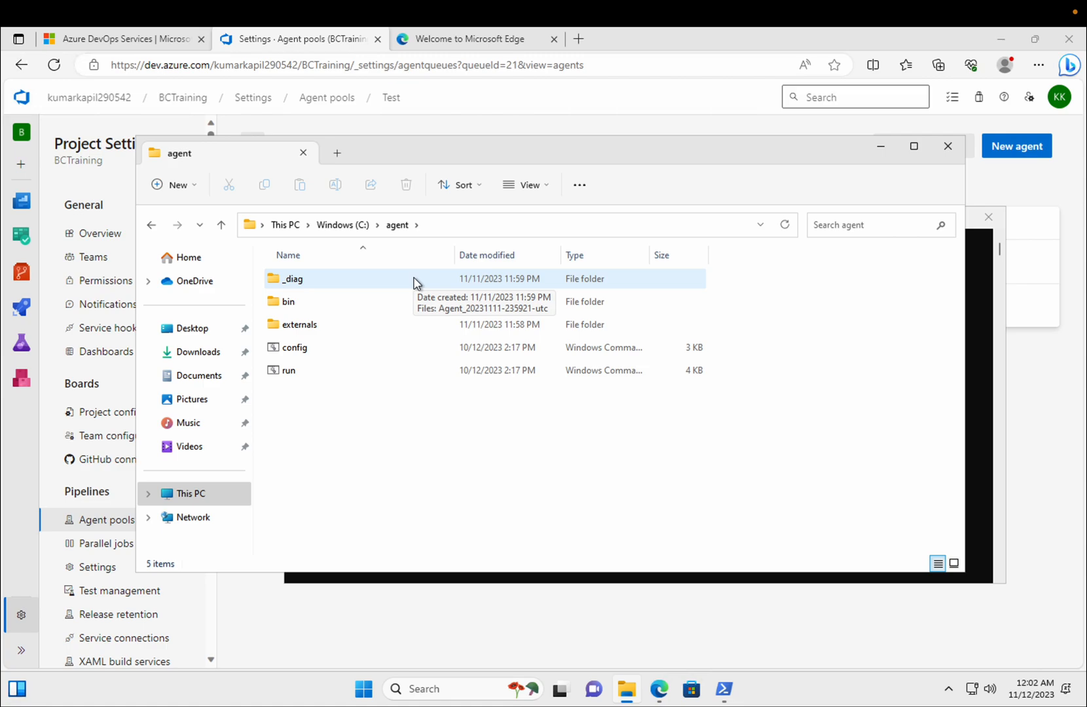
pyautogui.click(882, 148)
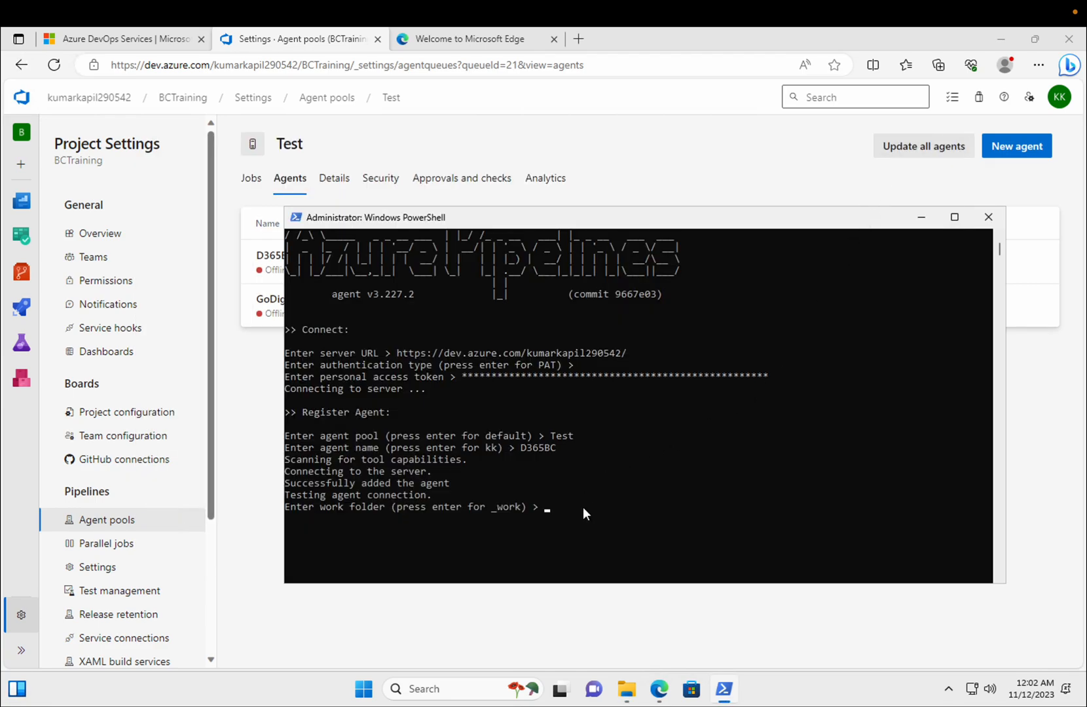
# Accept the default _work folder for the agent and check the agent folder in File Explorer.
pyautogui.press('Return')
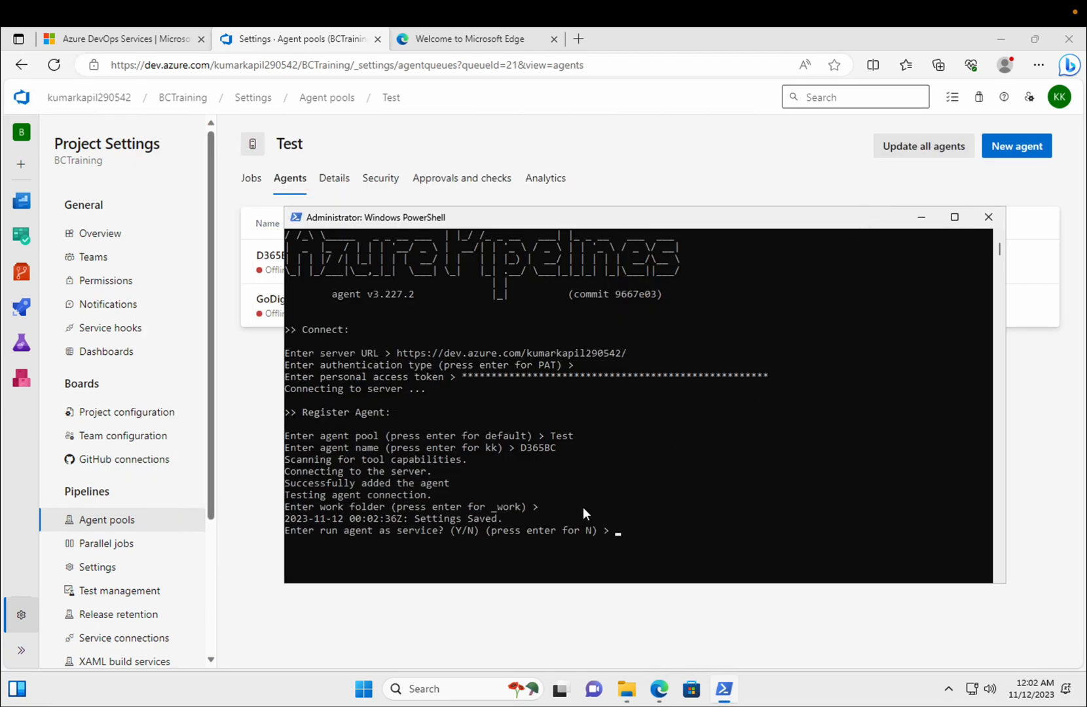
pyautogui.click(628, 690)
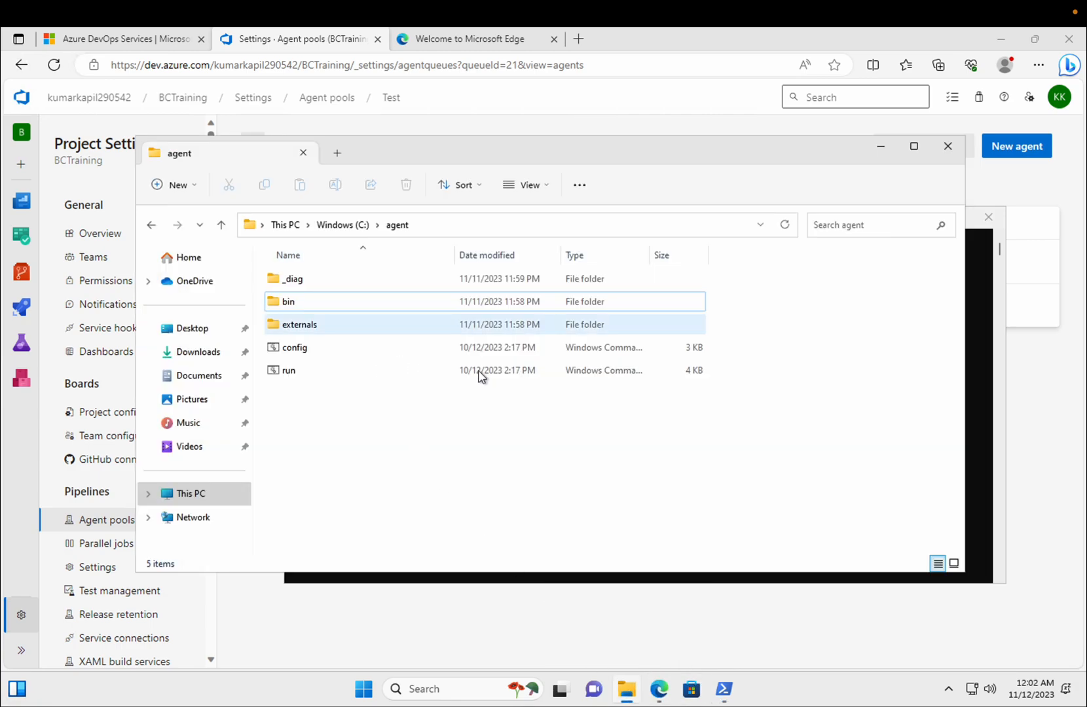
pyautogui.click(885, 148)
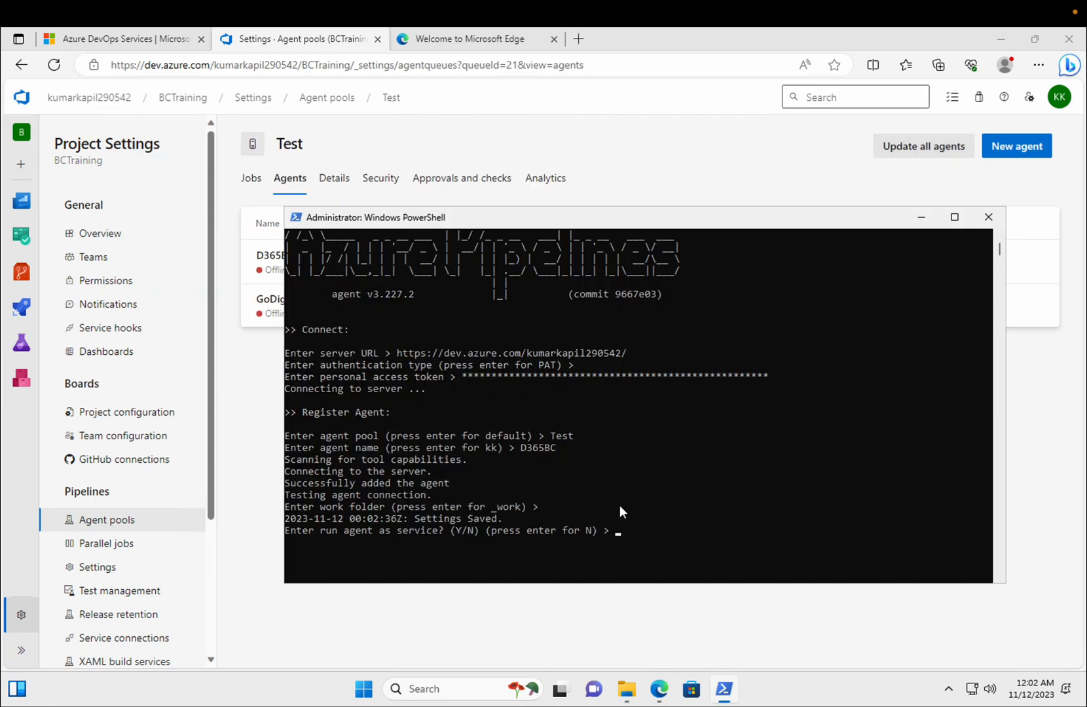
# Answer Y to running the agent as a service and Y to enabling SERVICE_SID_TYPE_UNRESTRICTED for it.
pyautogui.scroll(-2, 619, 508)
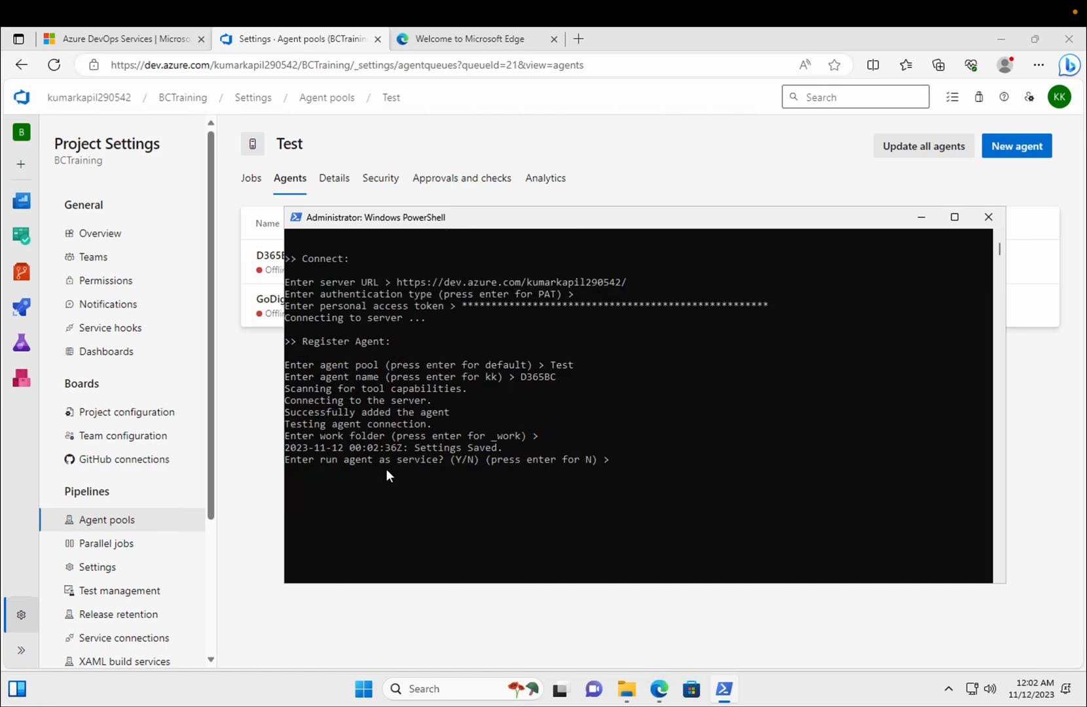
pyautogui.click(619, 459)
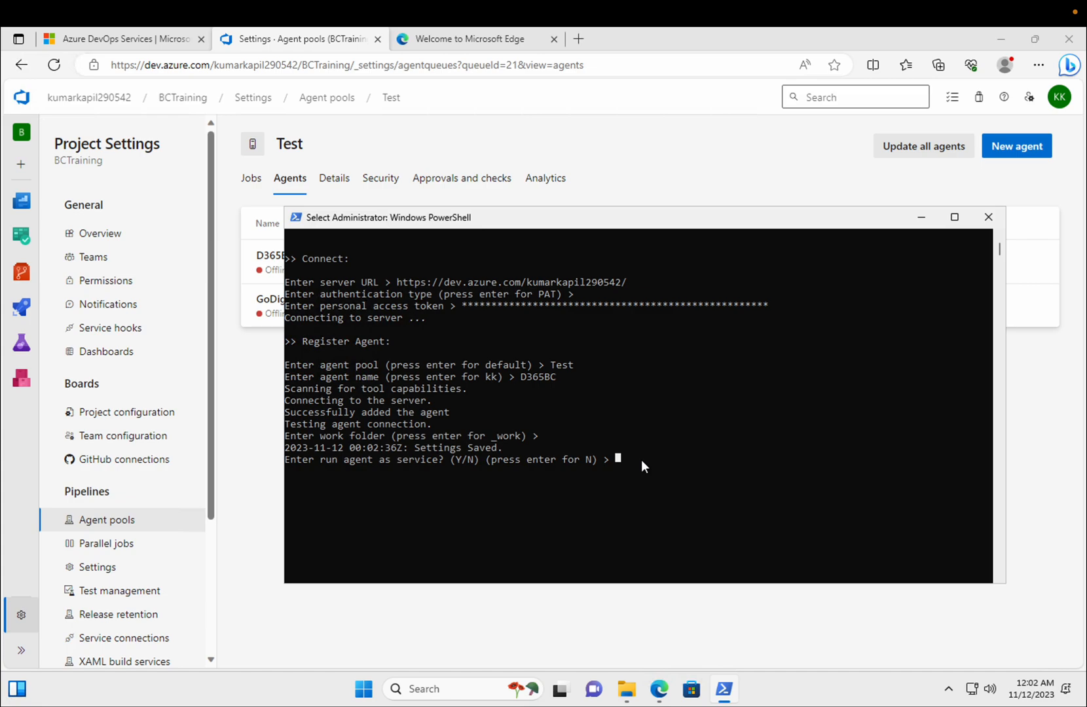
pyautogui.write('Y')
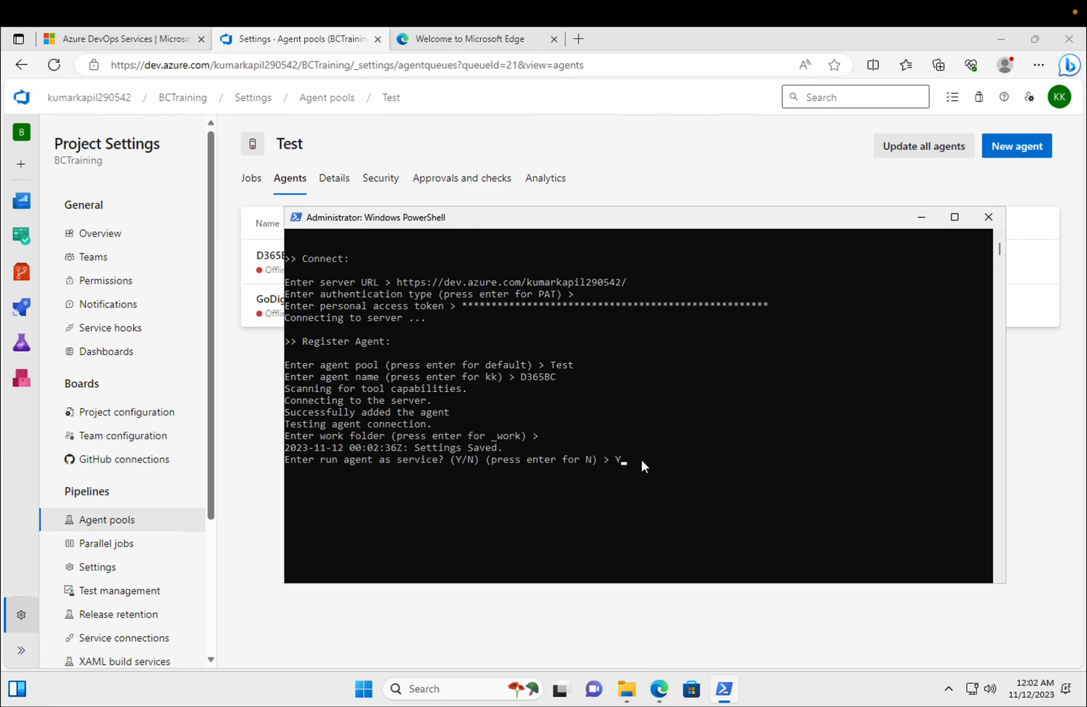
pyautogui.press('Return')
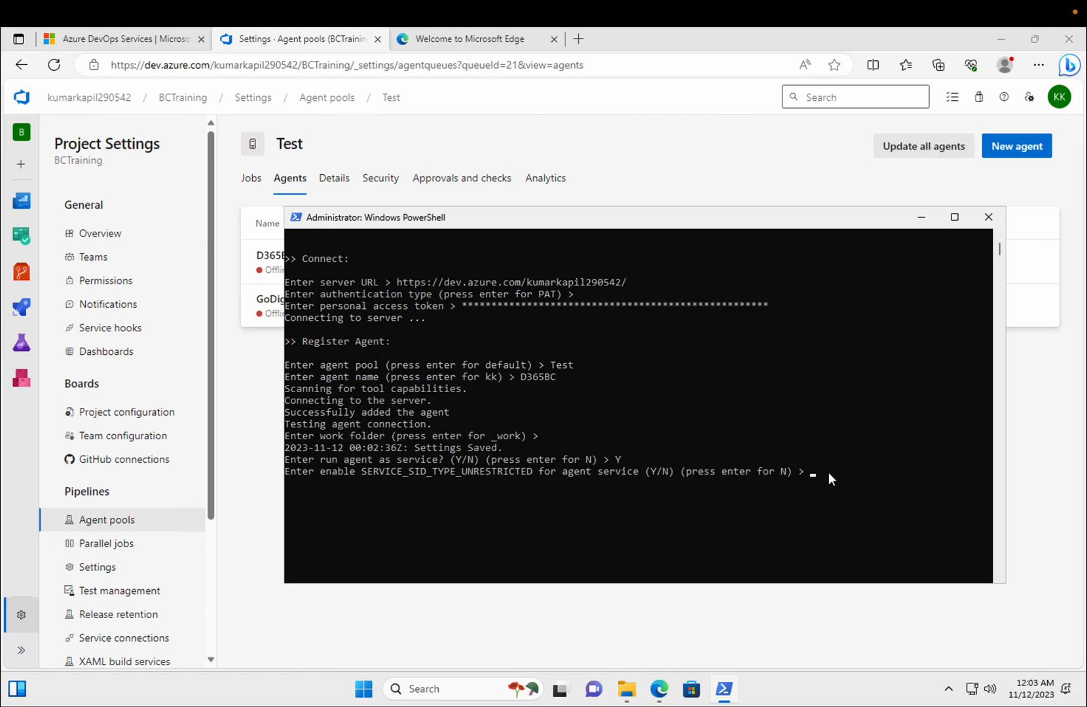
pyautogui.write('Y')
pyautogui.press('Return')
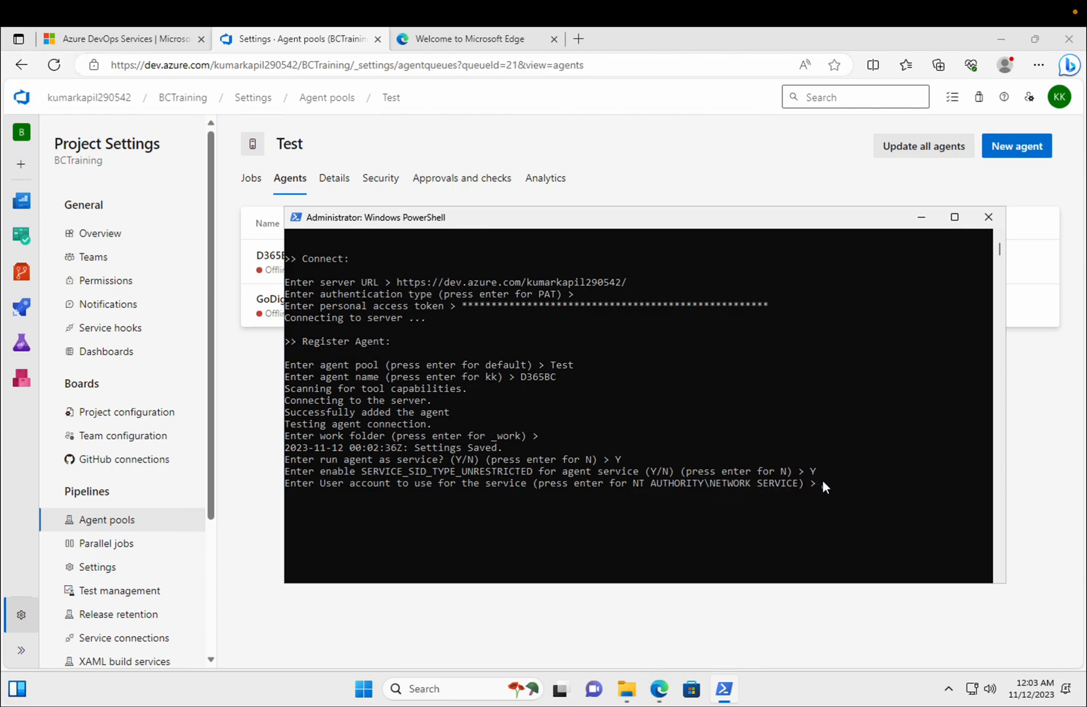
# Accept the default NT AUTHORITY\NETWORK SERVICE account and answer Y to prevent the service starting immediately after configuration.
pyautogui.press('Return')
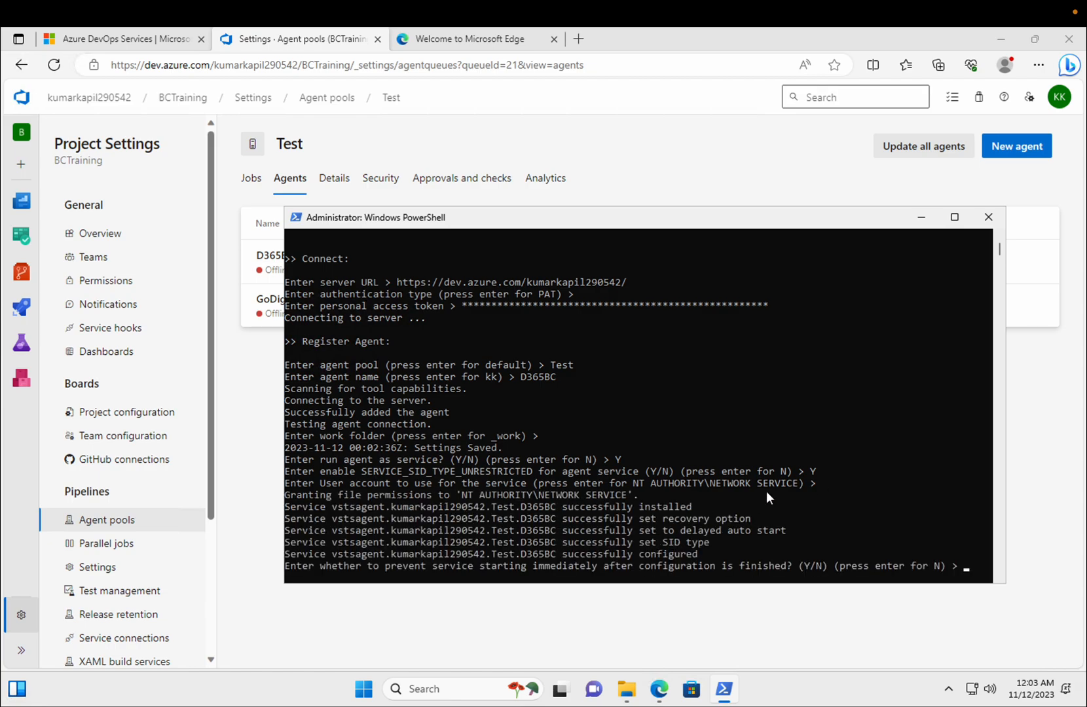
pyautogui.press('Return')
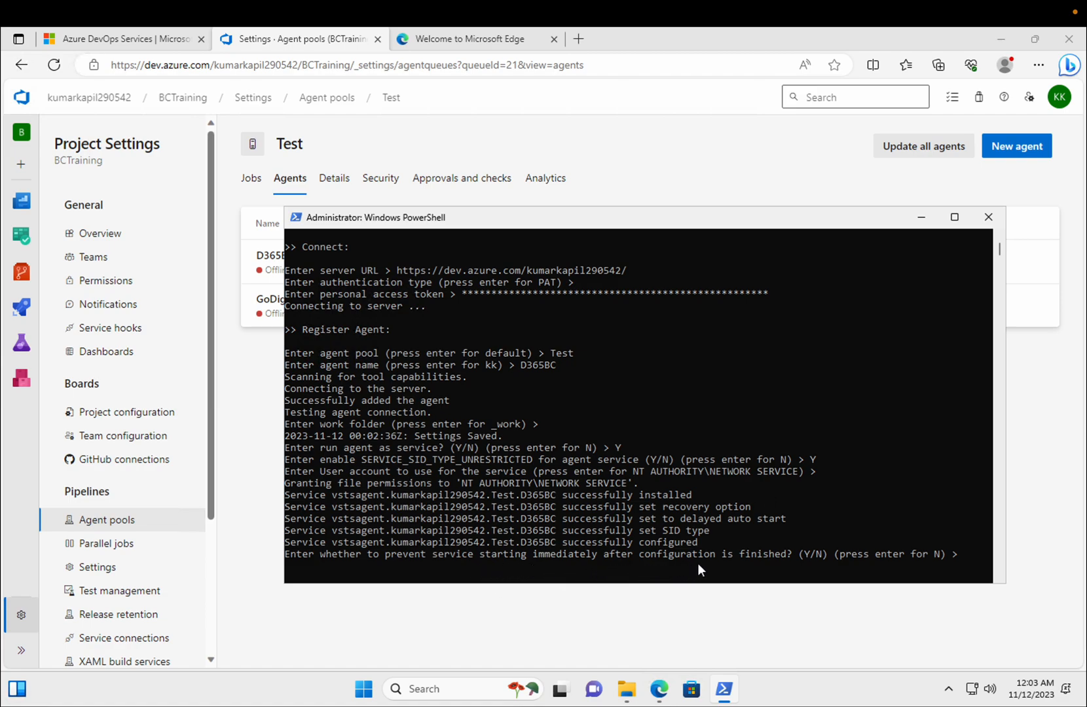
pyautogui.click(970, 555)
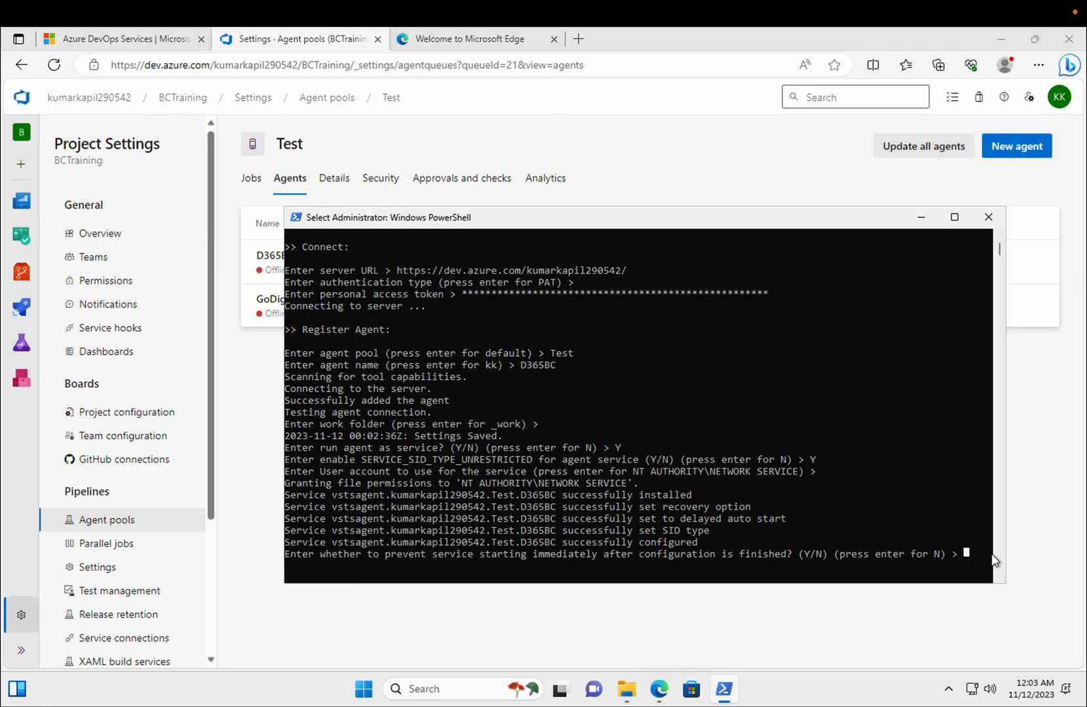
pyautogui.write('Y')
pyautogui.press('Return')
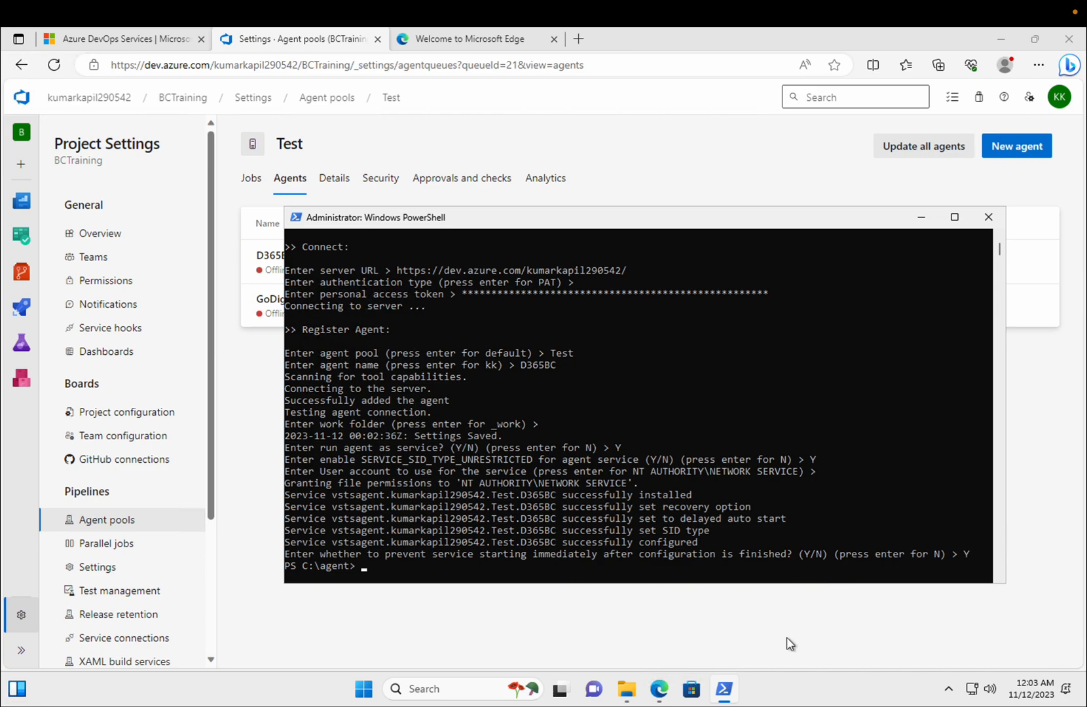
# Check the agent folder in File Explorer, and start the Azure Pipelines Agent service in the Windows Services app.
pyautogui.click(629, 691)
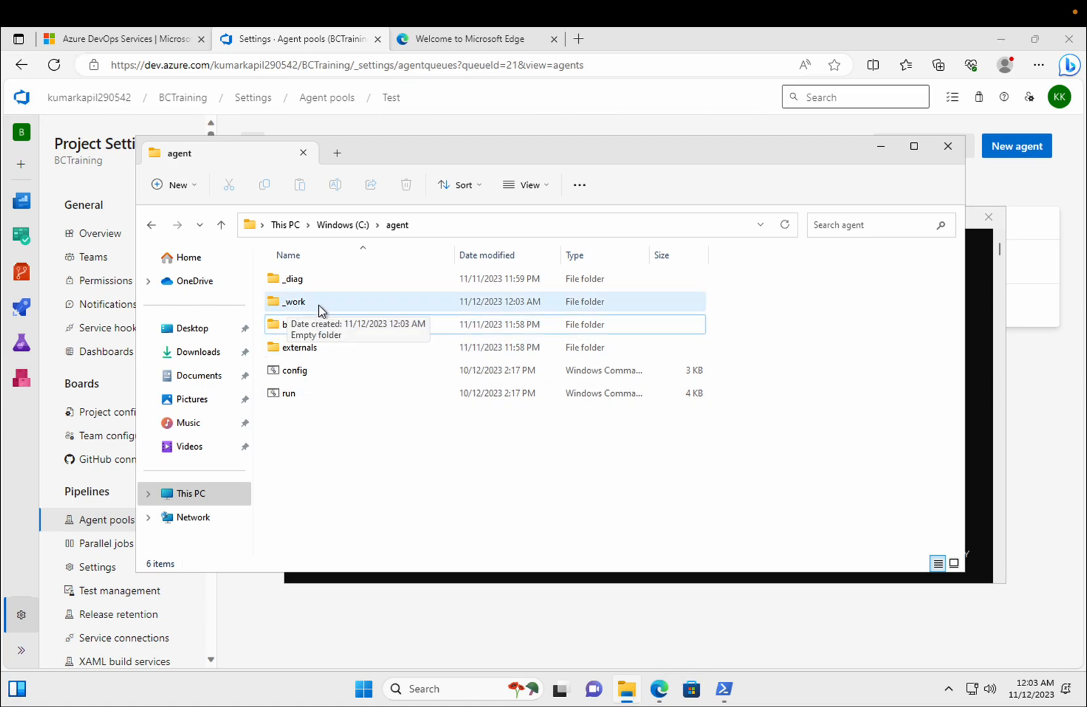
pyautogui.click(451, 686)
pyautogui.write('se')
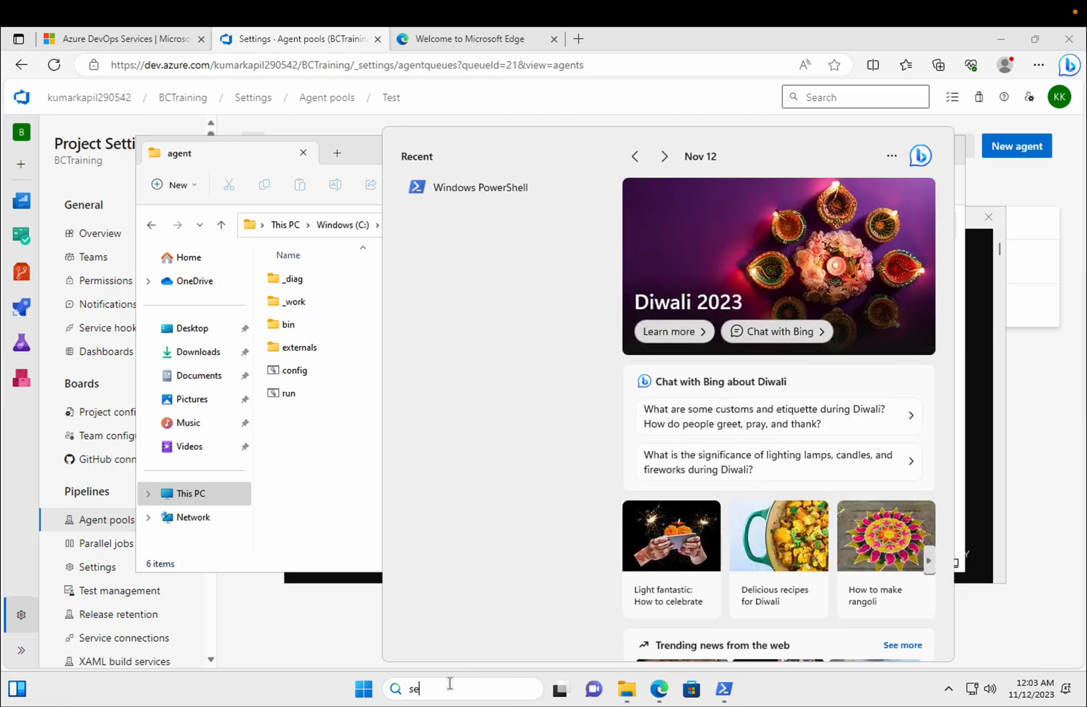
pyautogui.write('r')
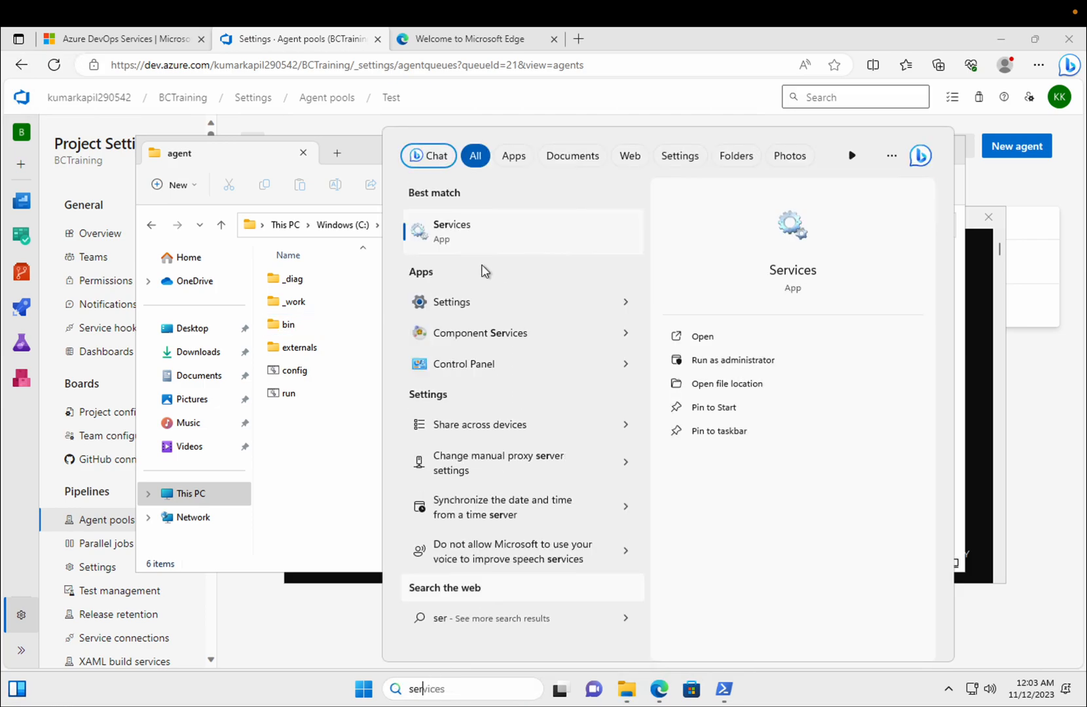
pyautogui.click(474, 241)
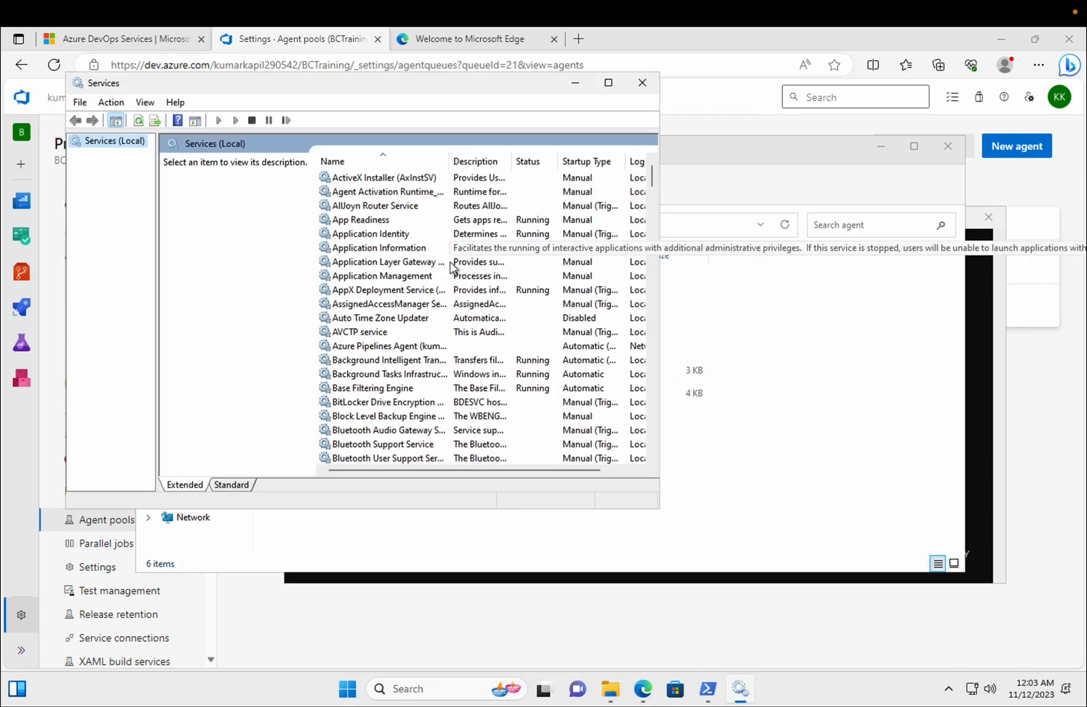
pyautogui.click(608, 83)
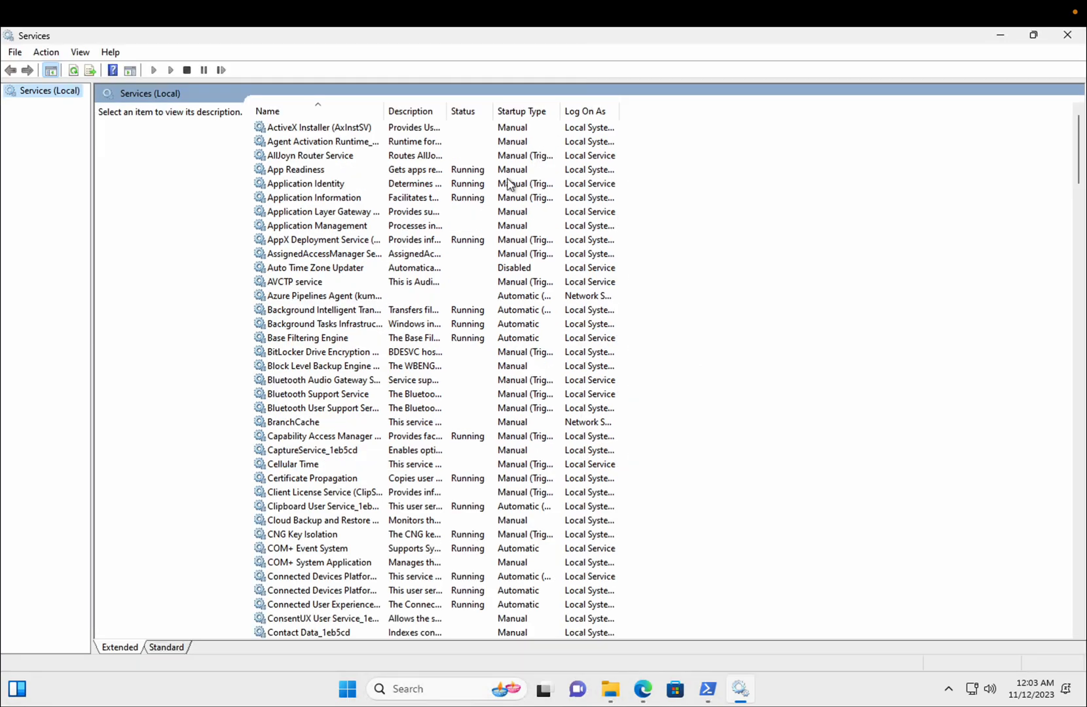
pyautogui.click(347, 300)
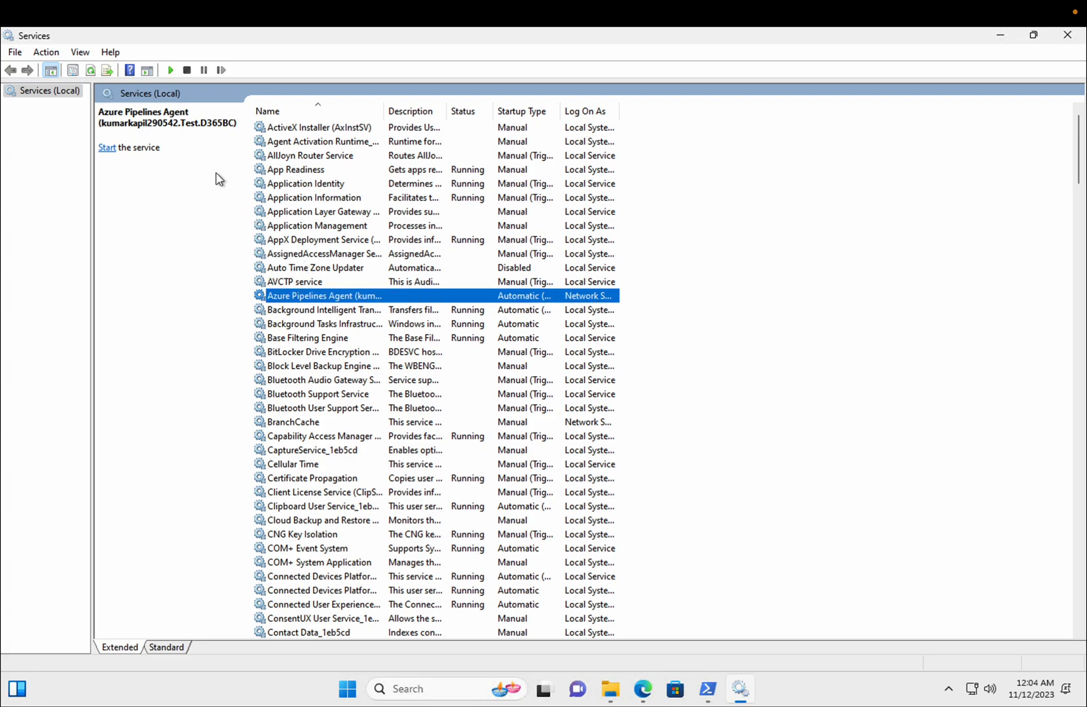
pyautogui.click(108, 148)
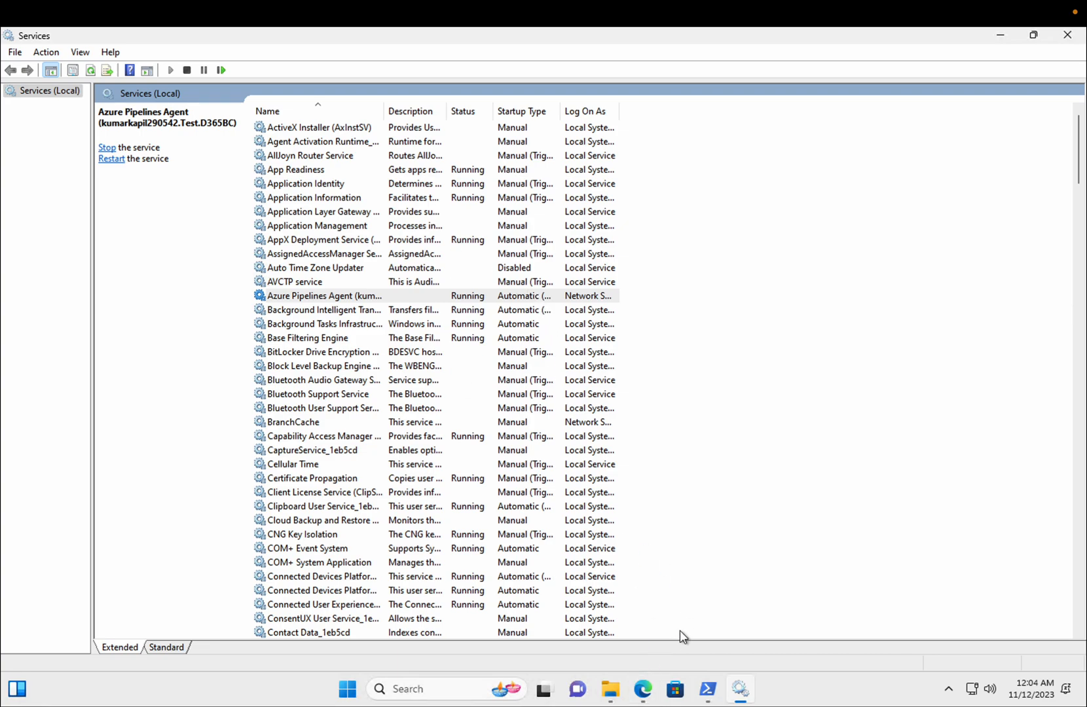
# Switch to Edge and reload the Test pool's agents list to check the D365BC agent's status.
pyautogui.click(651, 694)
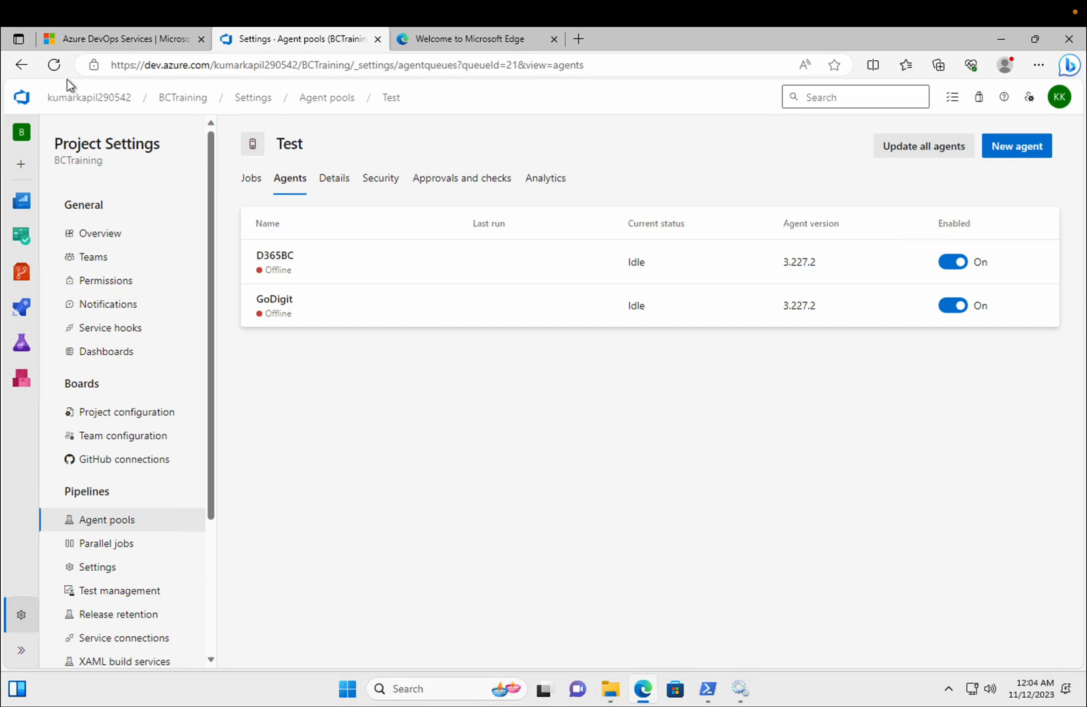
pyautogui.click(256, 176)
pyautogui.click(279, 181)
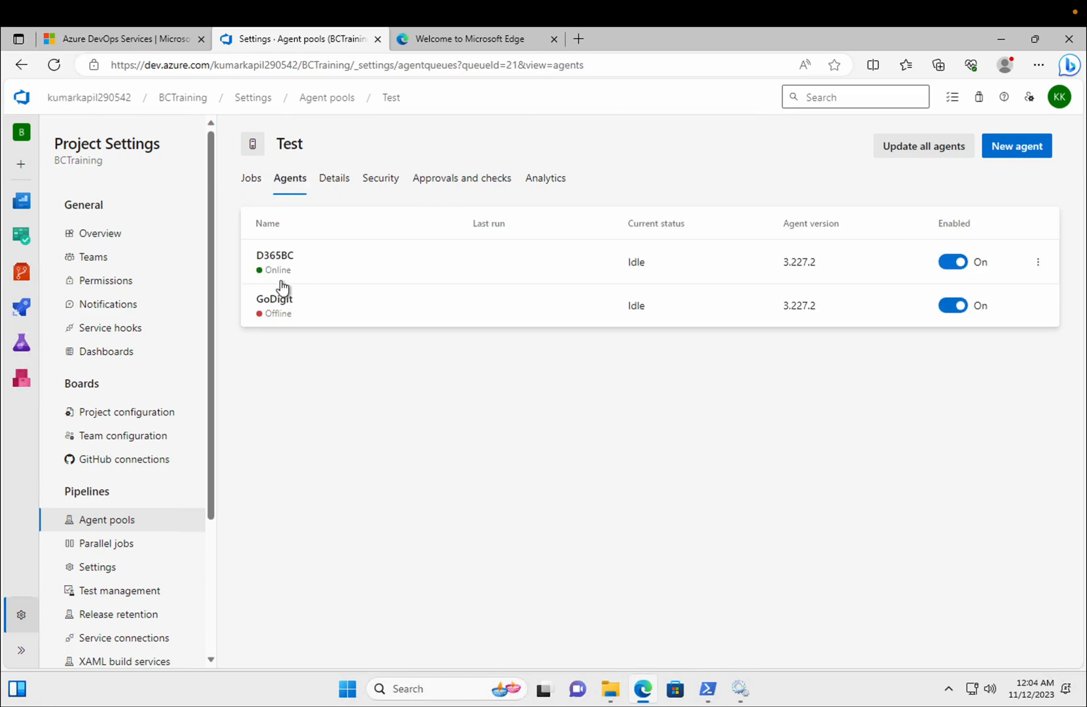